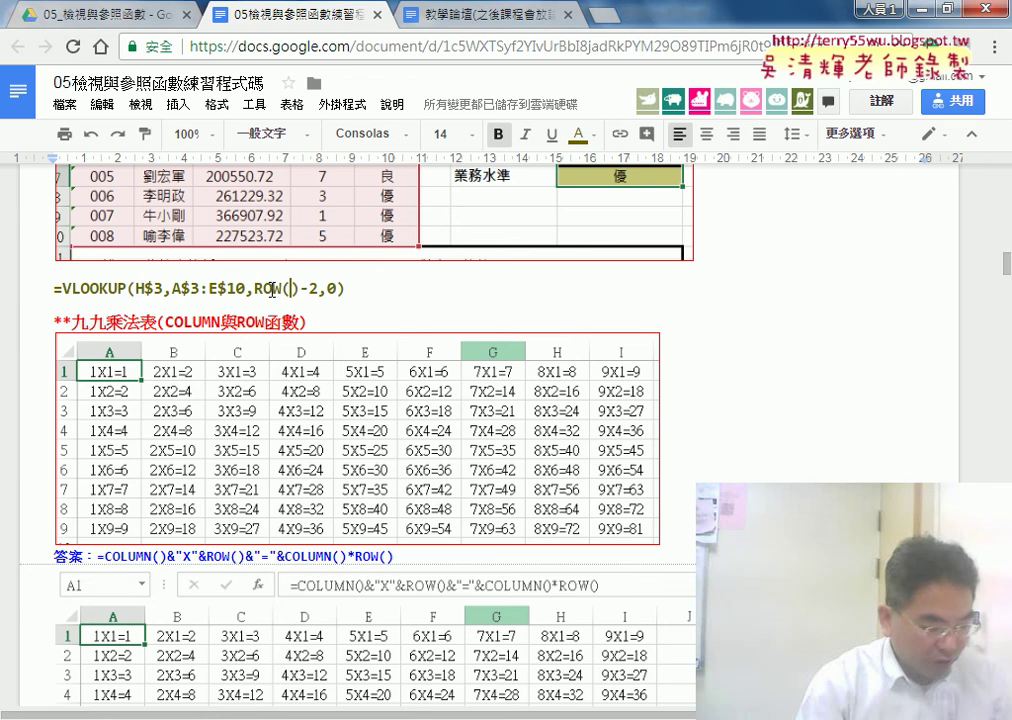
Highlight ROW() in the lookup formula and the 九九 heading in the reference, then switch to Excel
drag(254, 289, 302, 289)
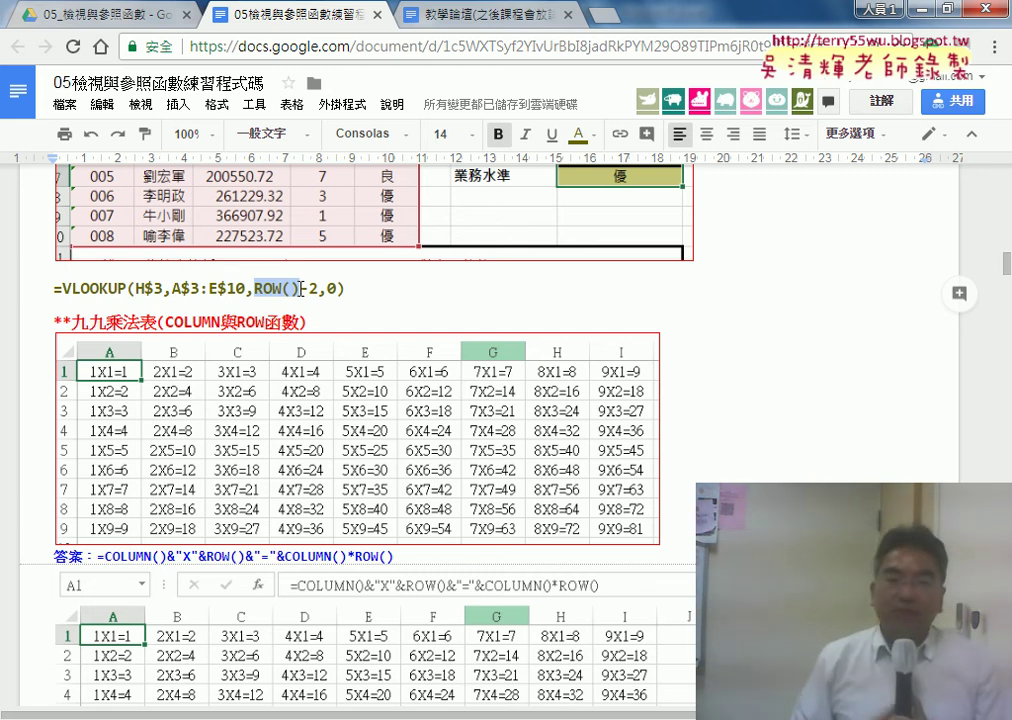
drag(71, 322, 157, 323)
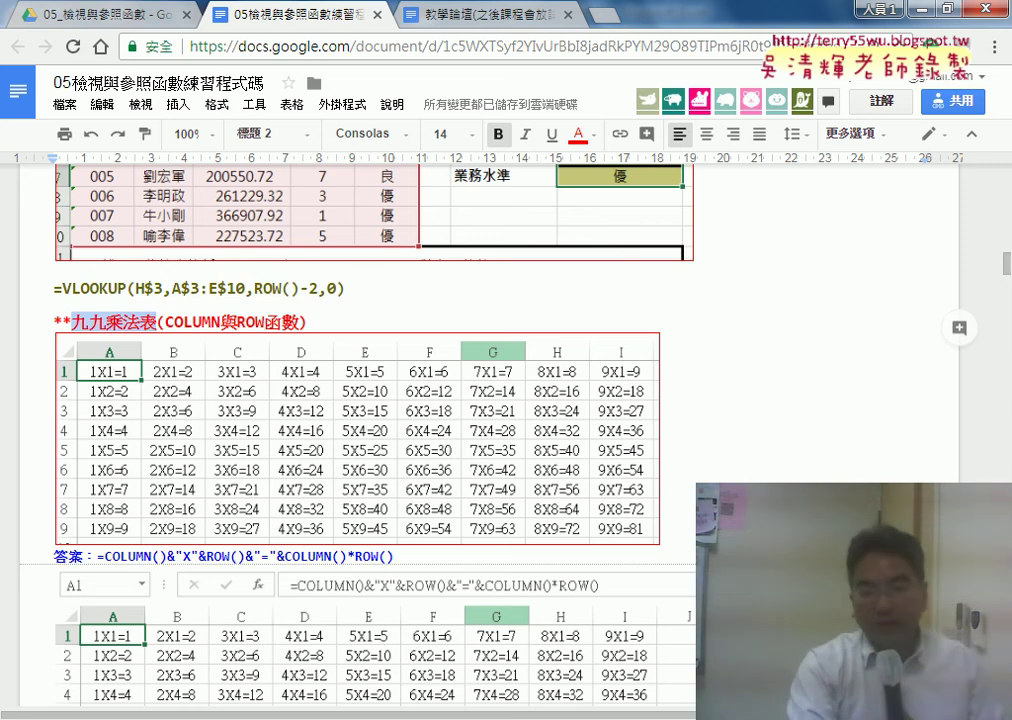
click(694, 618)
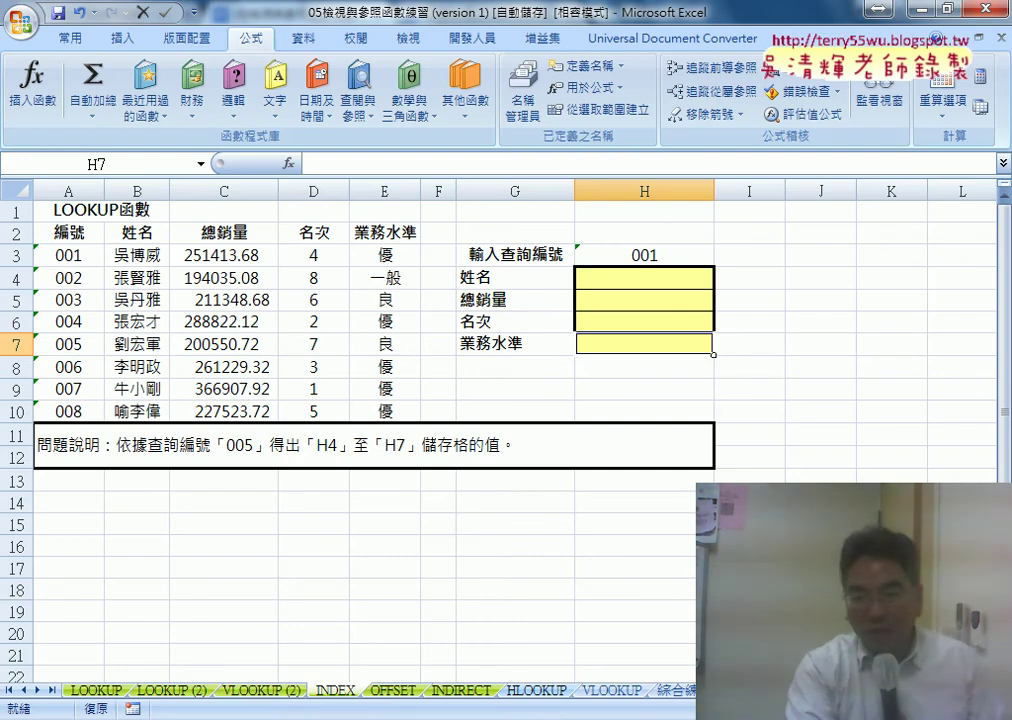
Move to the next blank worksheet, select cell A1, and bring the Google Docs reference back
key(ctrl+Page_Down)
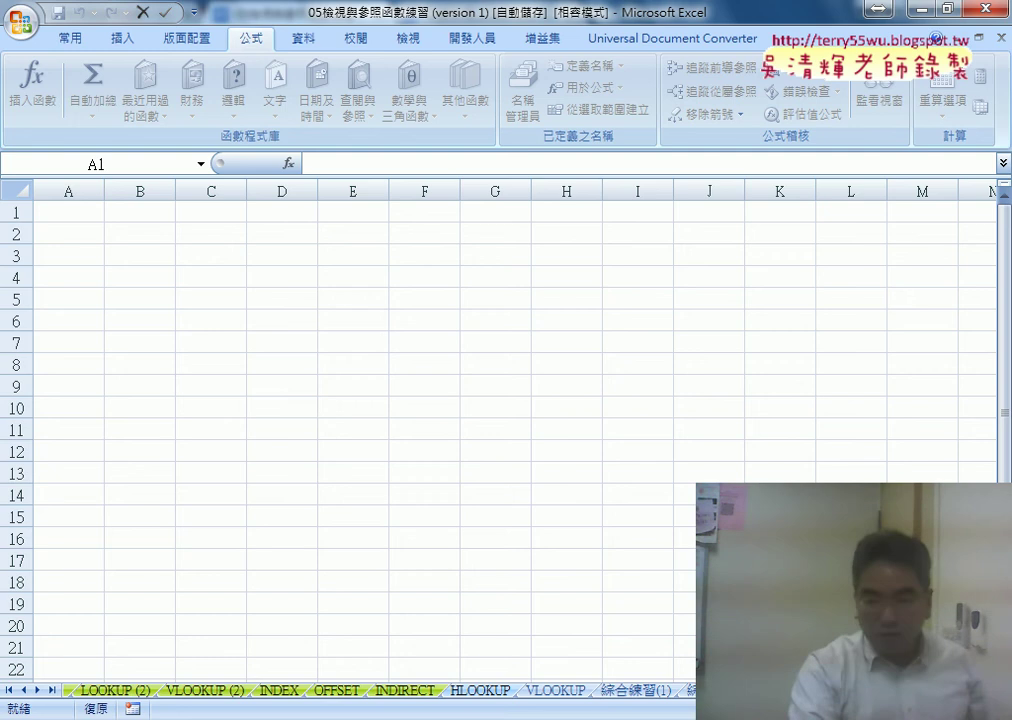
click(53, 213)
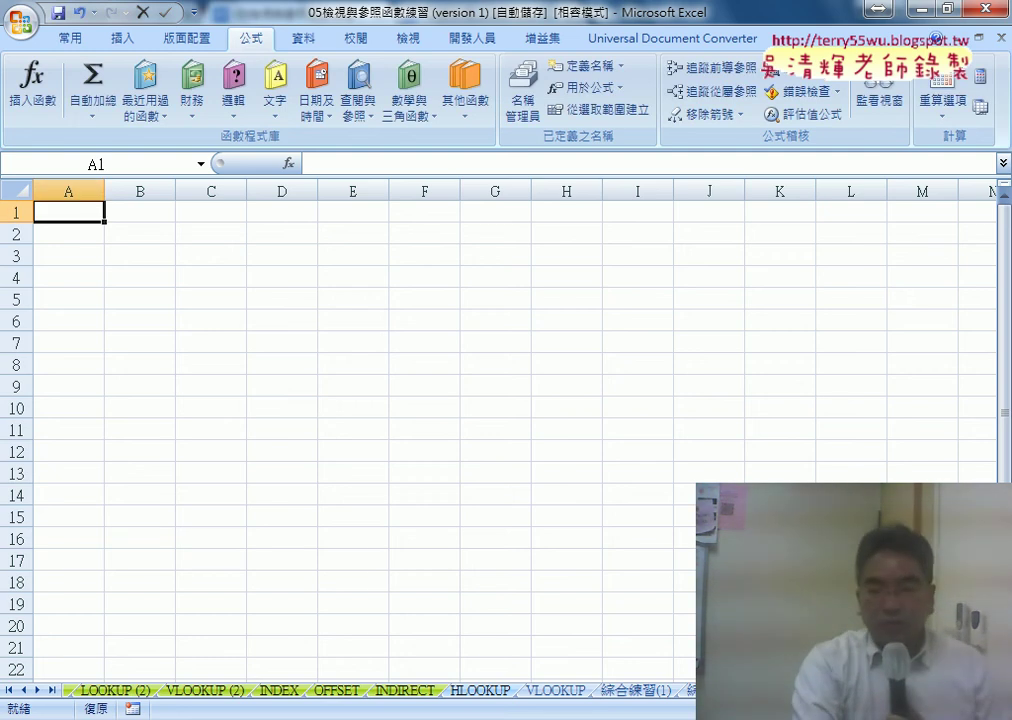
click(500, 638)
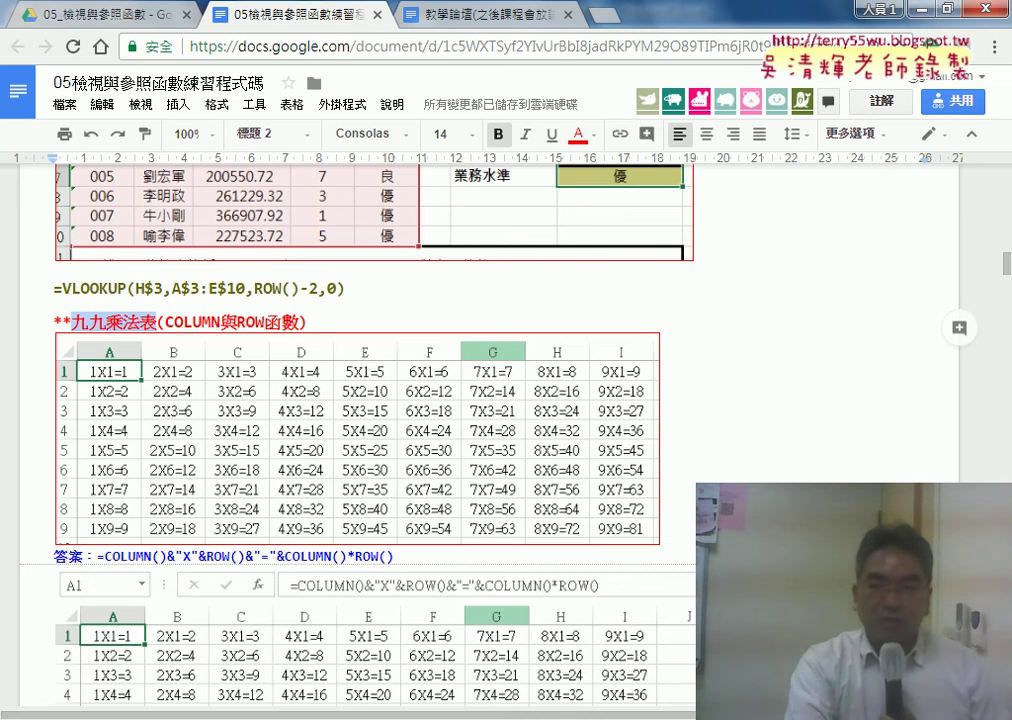
Review the 九九乘法表 answer formula in Google Docs, then return to the blank Excel worksheet
click(922, 10)
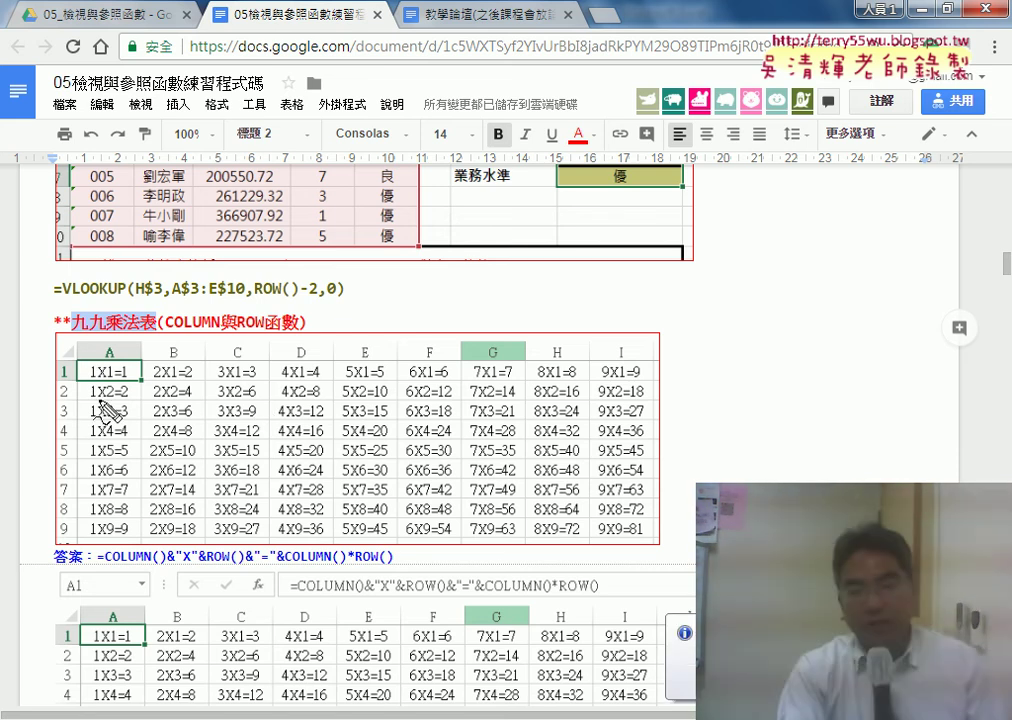
mouse_move(114, 384)
mouse_down()
mouse_move(132, 383)
mouse_move(124, 368)
mouse_up()
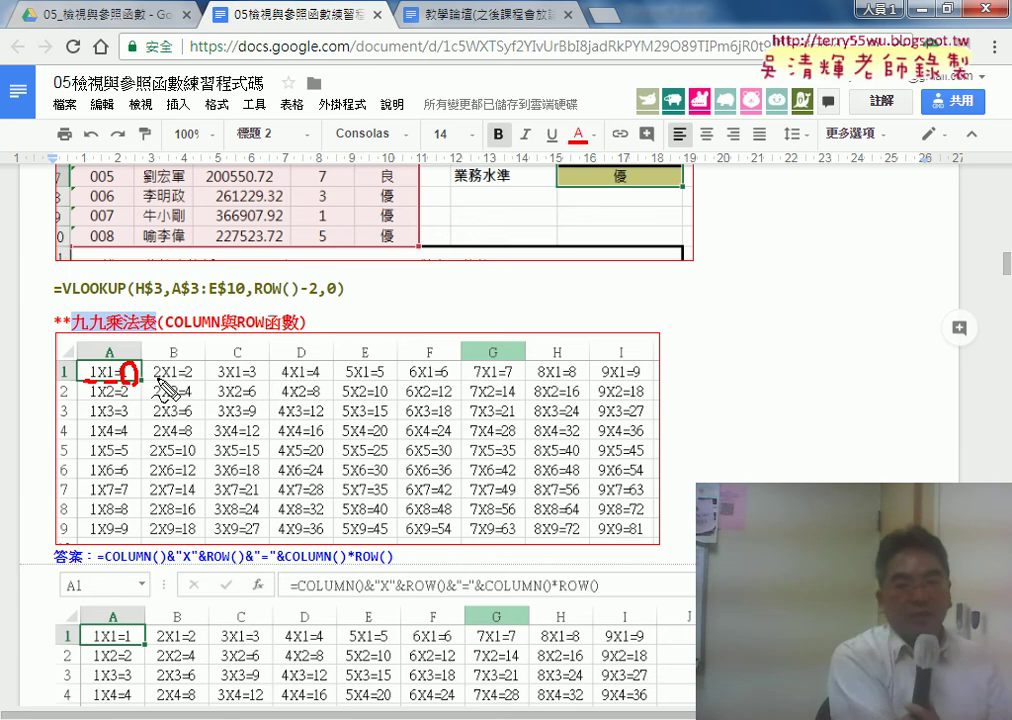
key(Escape)
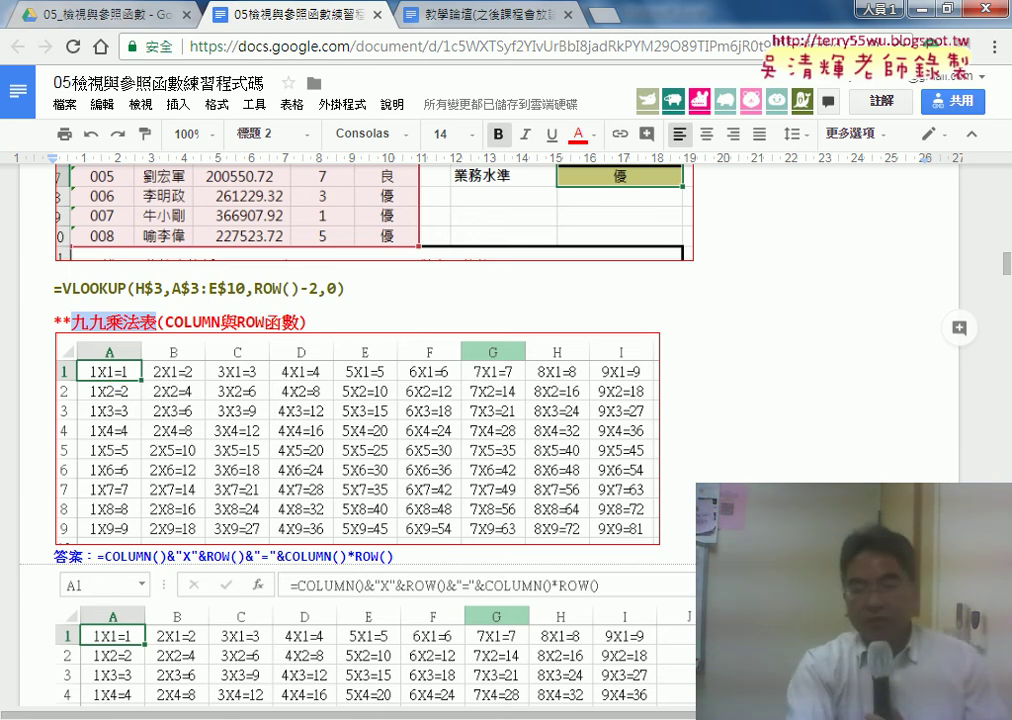
click(690, 600)
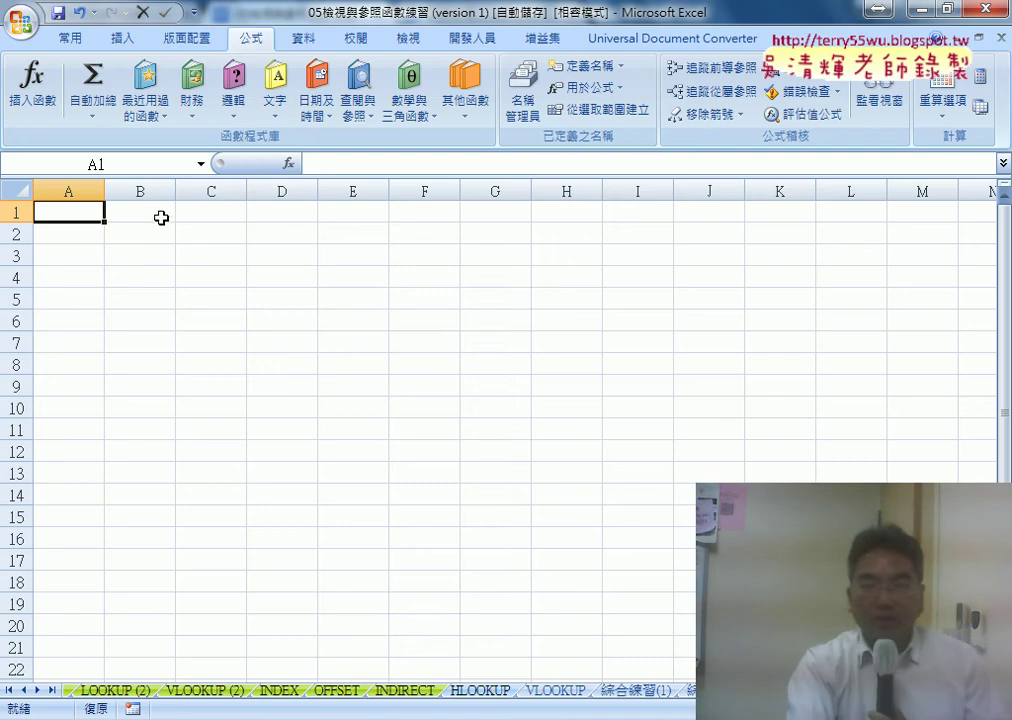
Insert =COLUMN() with no reference into A1 through the Insert Function dialog, returning 1
click(289, 163)
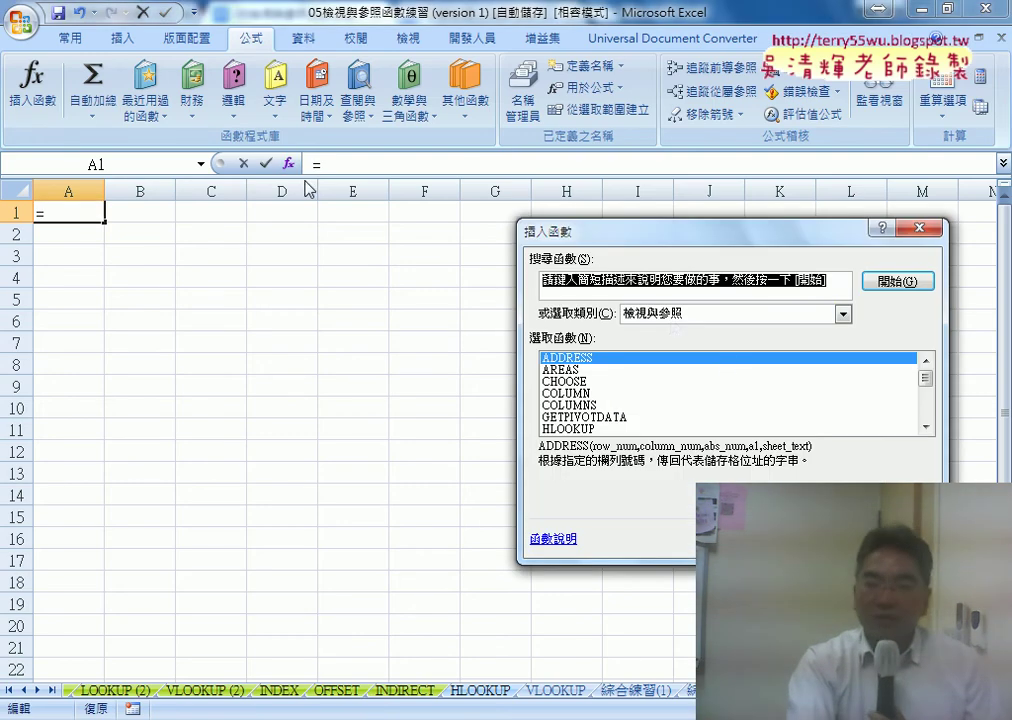
mouse_move(922, 384)
mouse_down()
mouse_move(925, 402)
mouse_move(926, 392)
mouse_up()
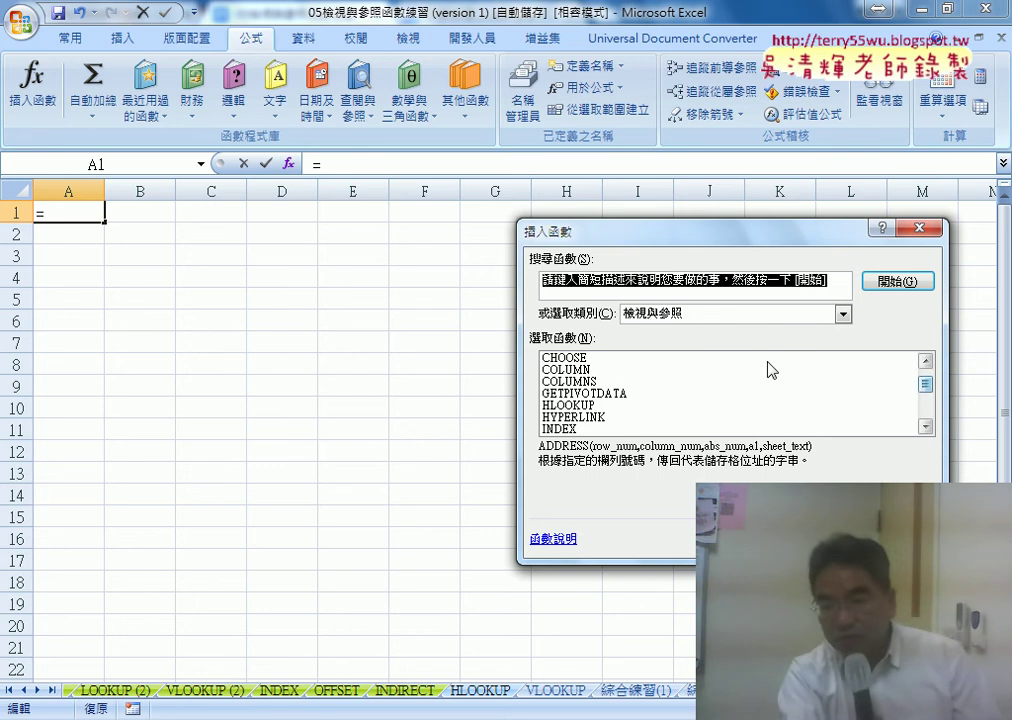
double_click(594, 370)
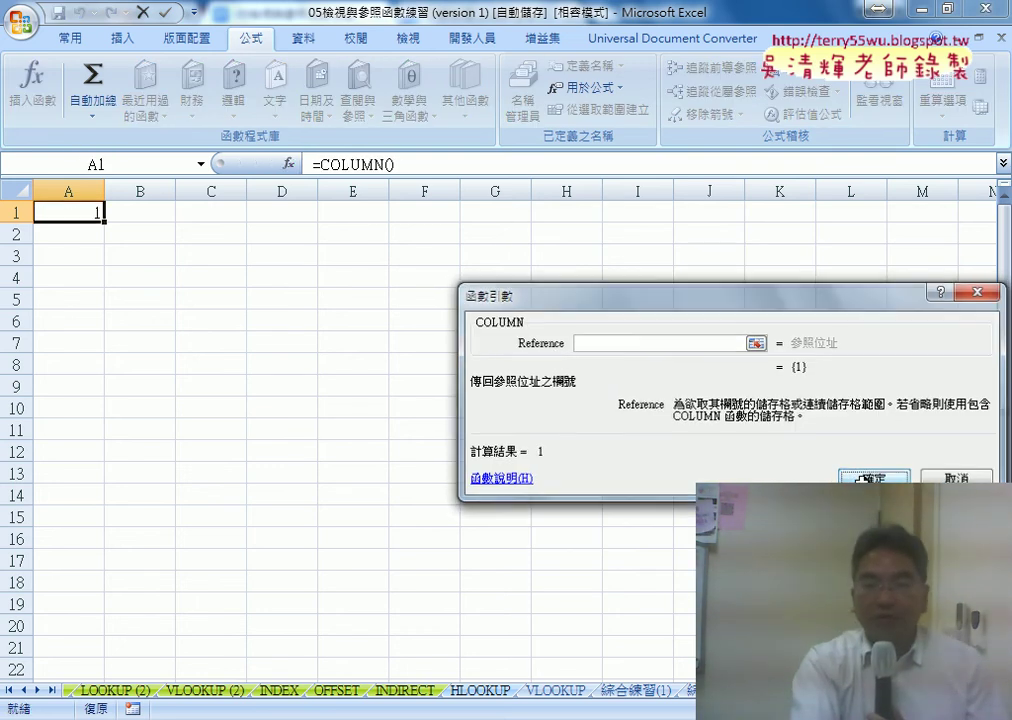
key(Return)
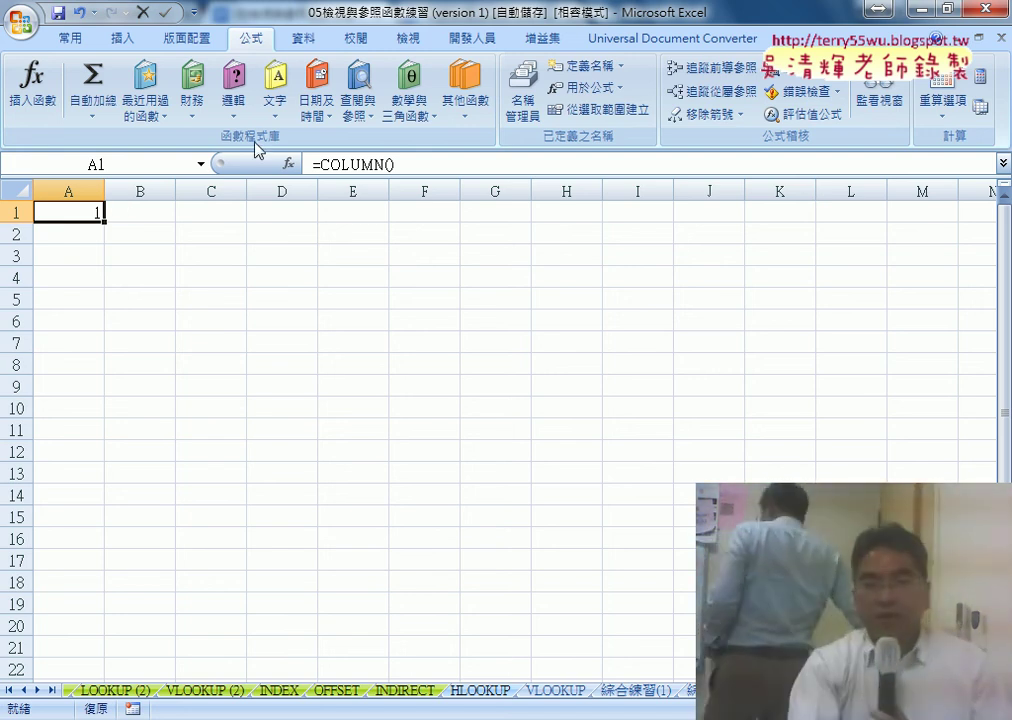
Extend A1's formula to =COLUMN()&"X"&ROW(), adding ROW from the function list, so it shows 1X1
click(440, 162)
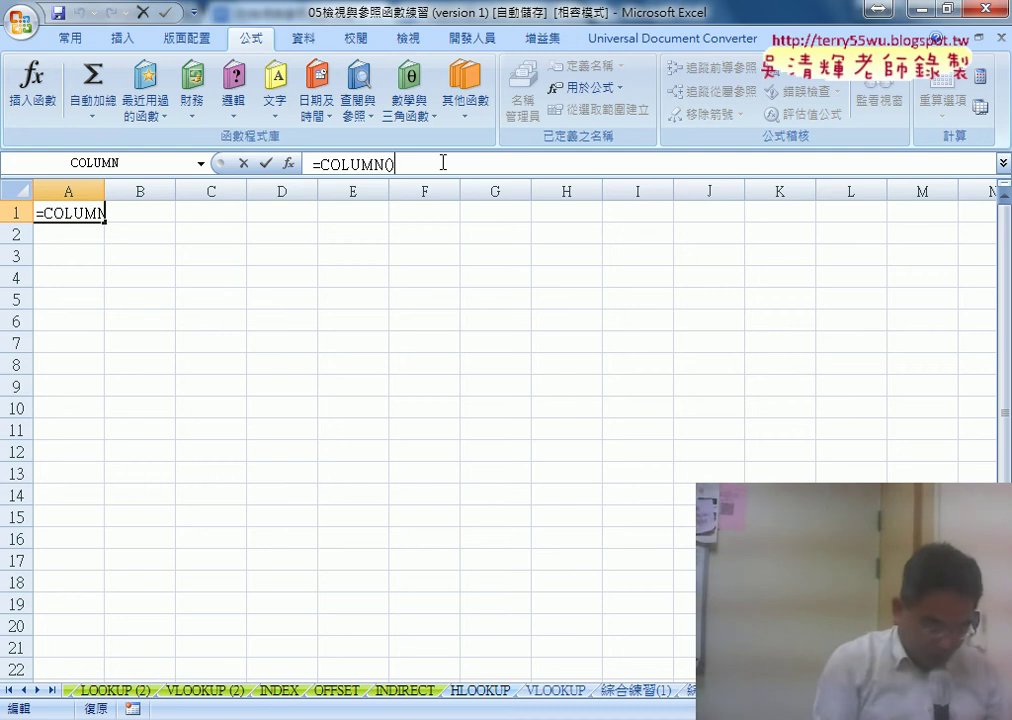
text(&)
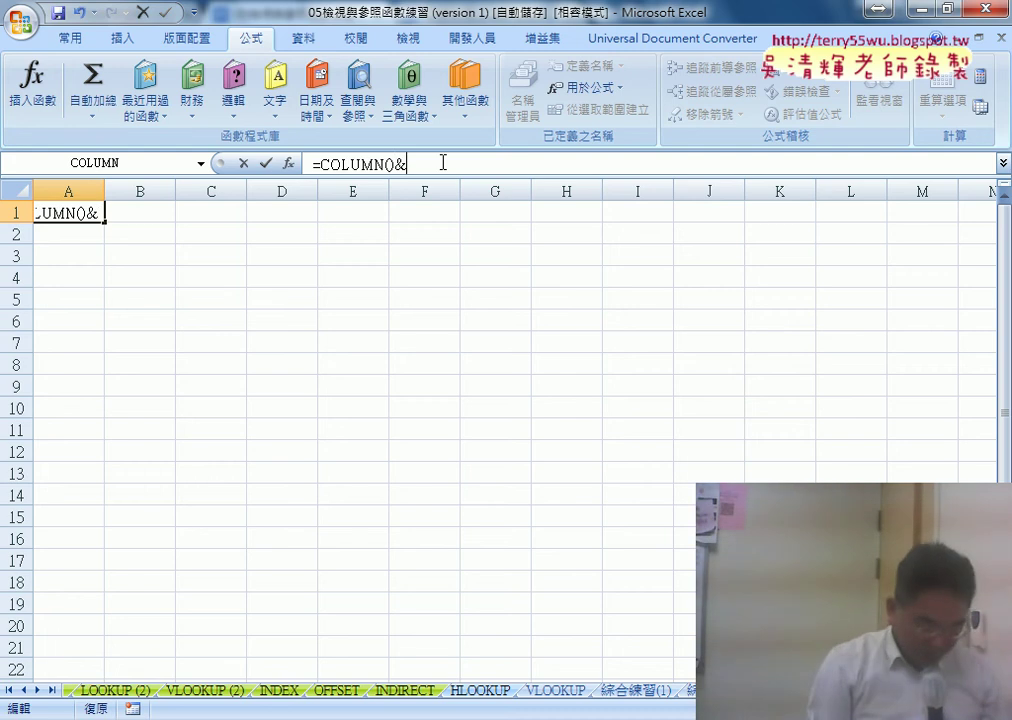
text(")
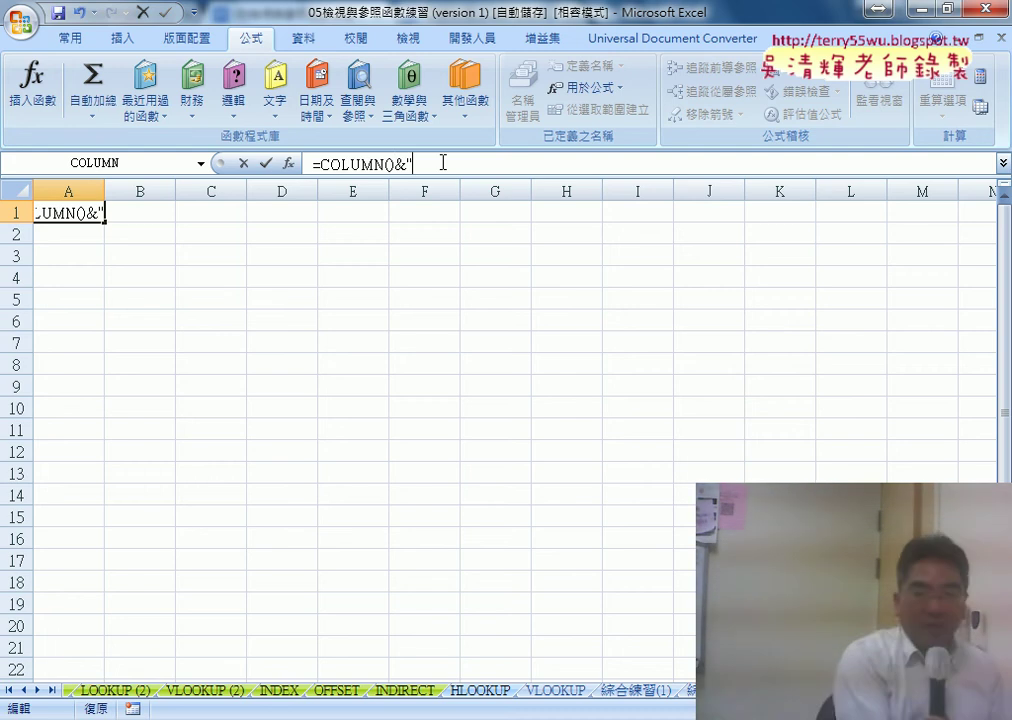
text(X)
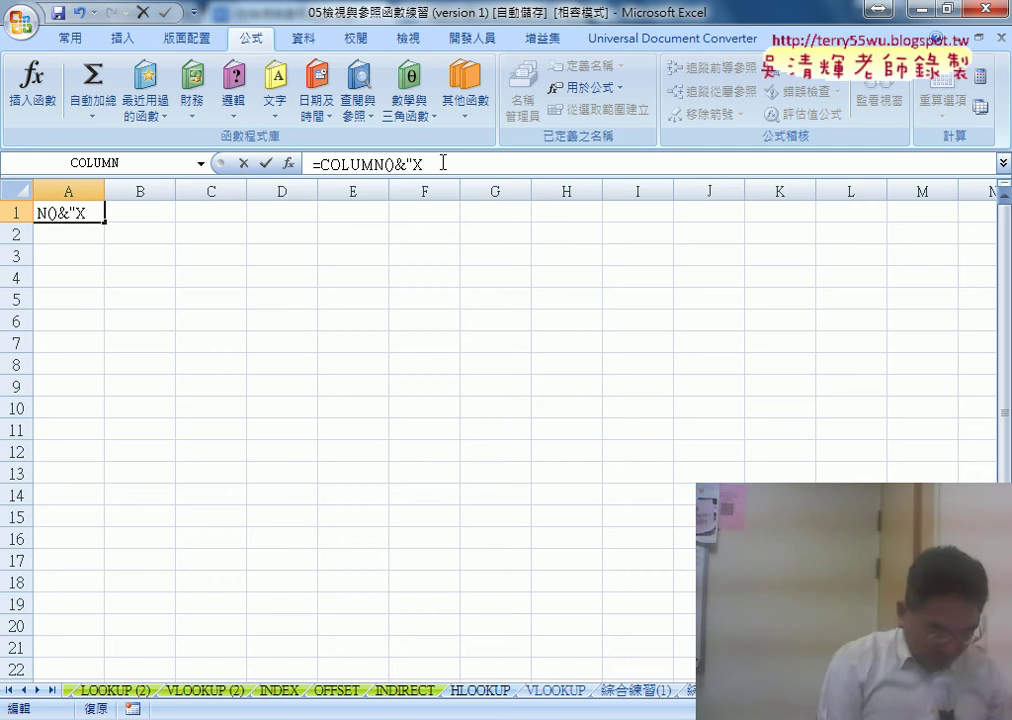
text("&)
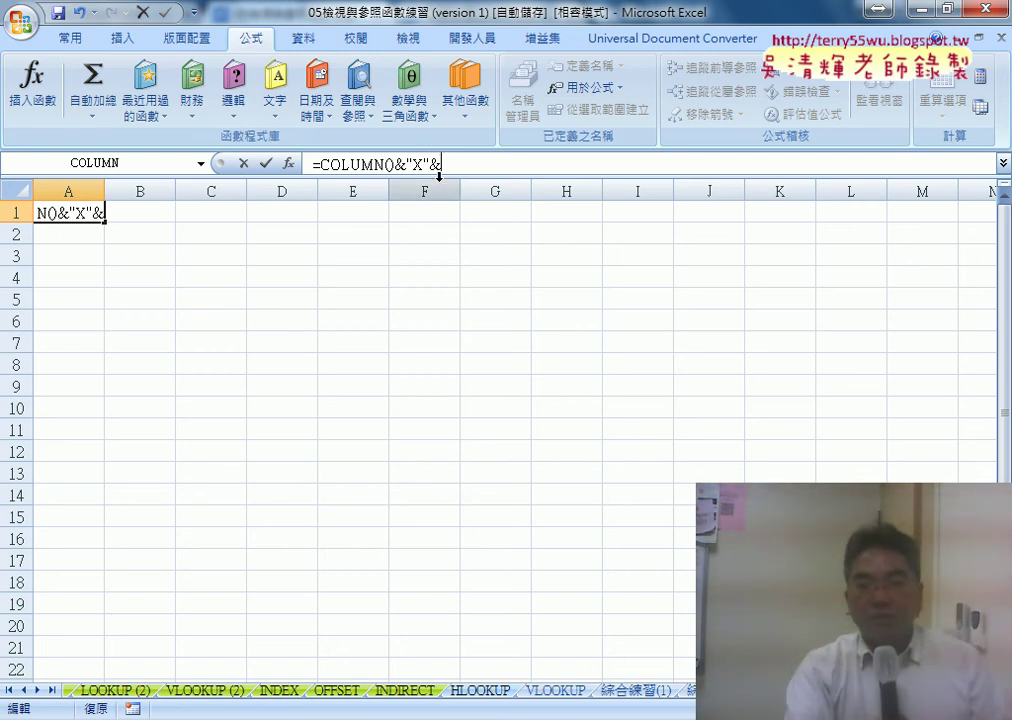
click(201, 163)
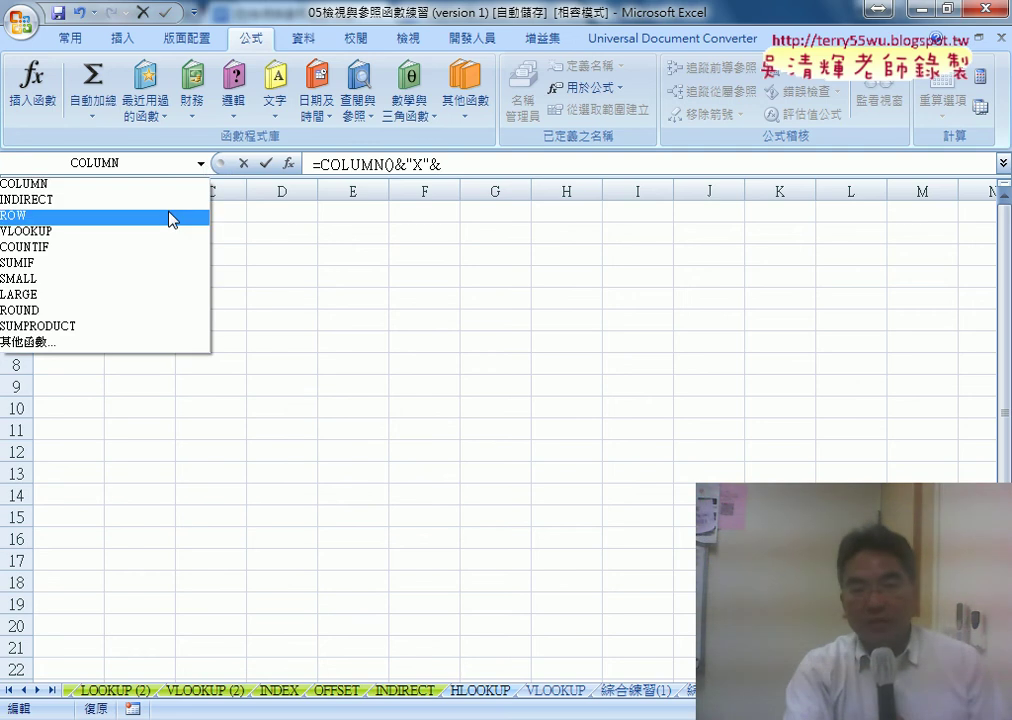
click(105, 217)
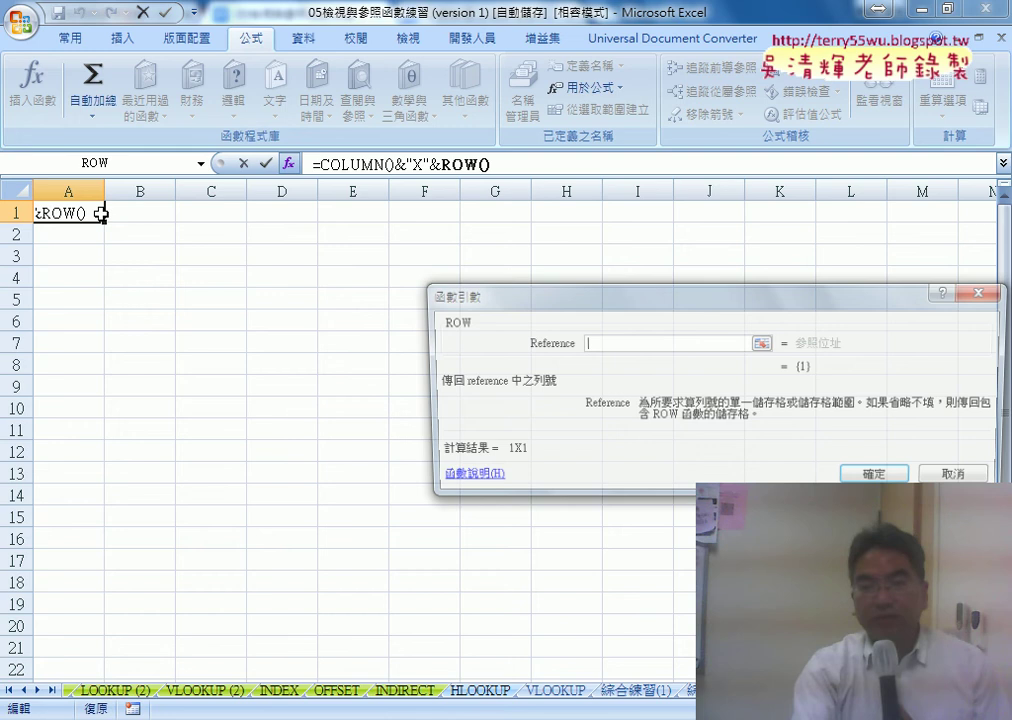
click(858, 478)
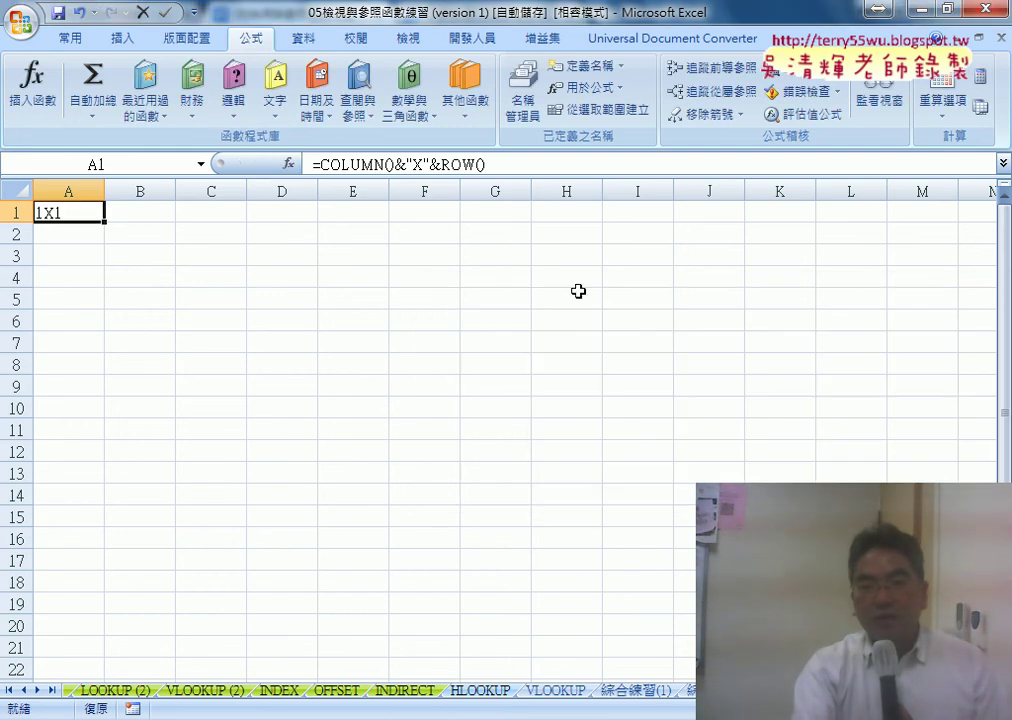
click(330, 165)
click(266, 163)
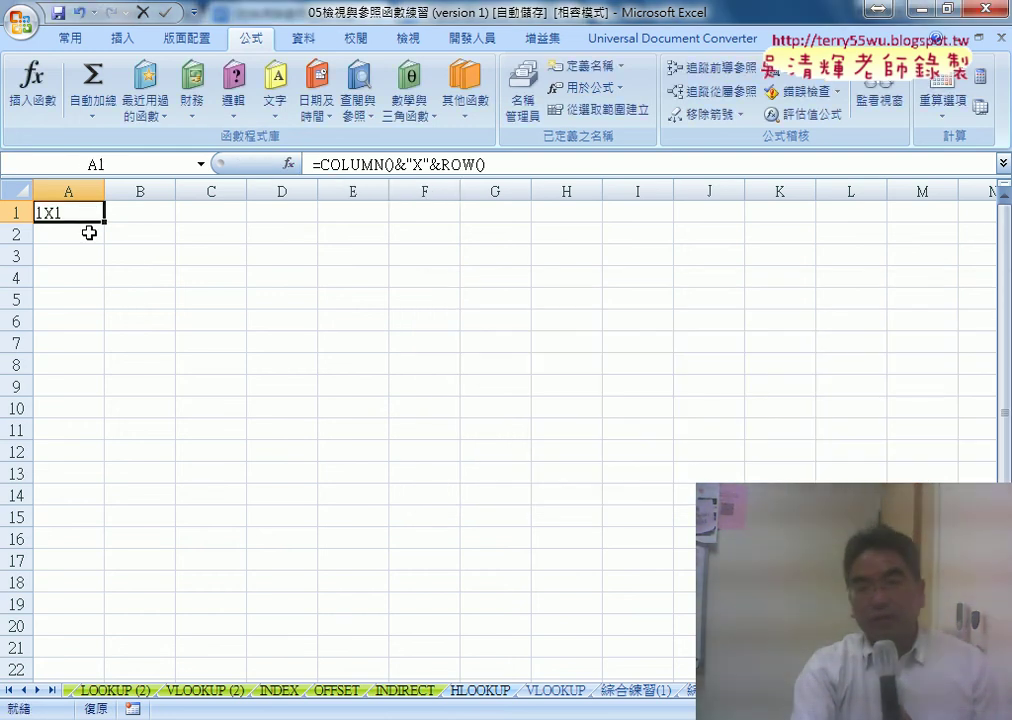
click(72, 38)
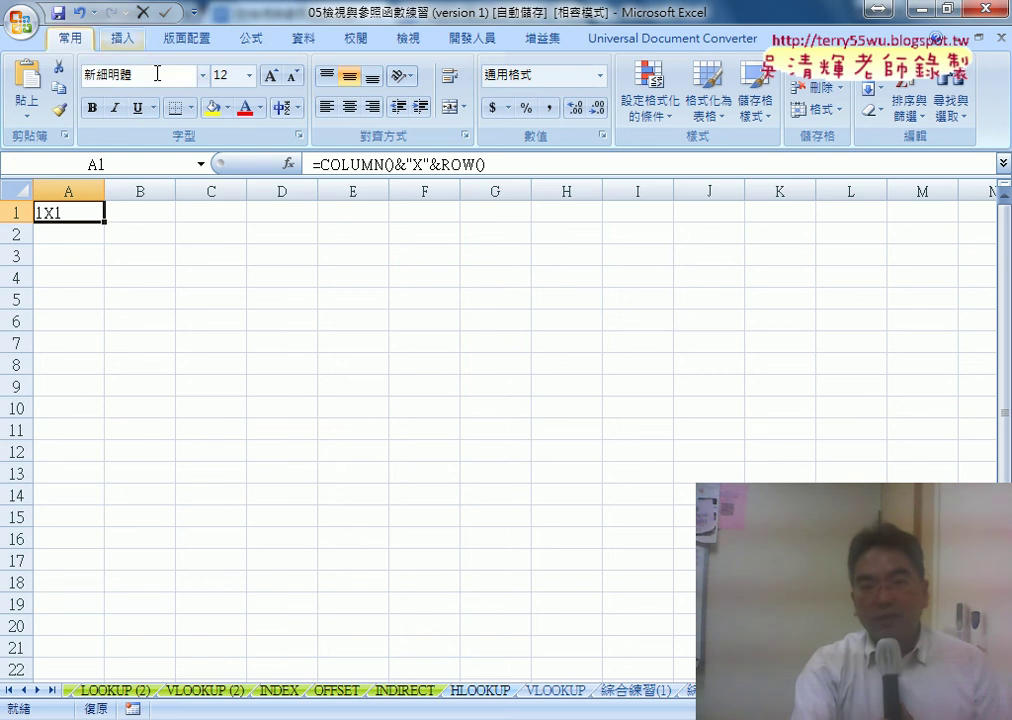
Center A1, fill its formula across to column I and down to row 9, then recheck A1's formula
click(350, 107)
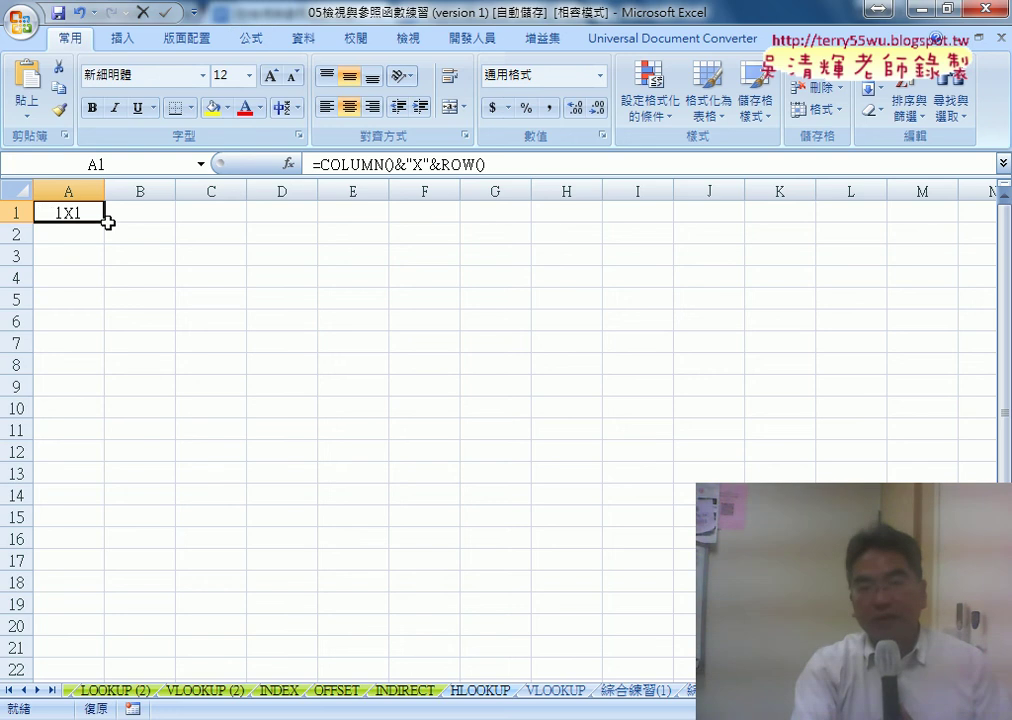
drag(107, 222, 559, 228)
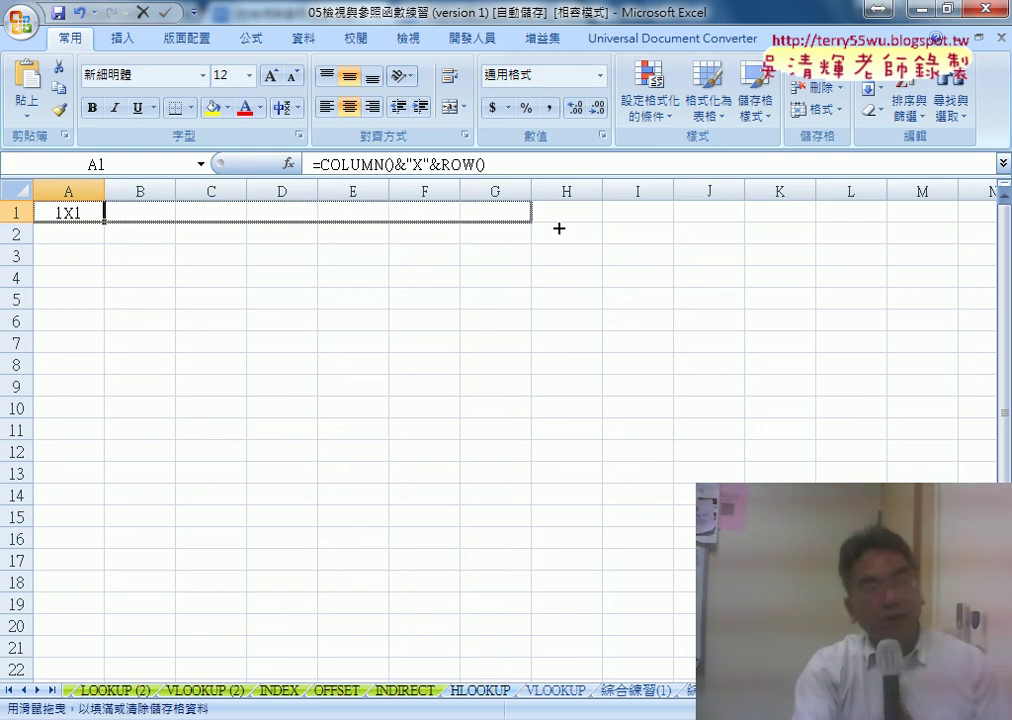
drag(559, 228, 571, 228)
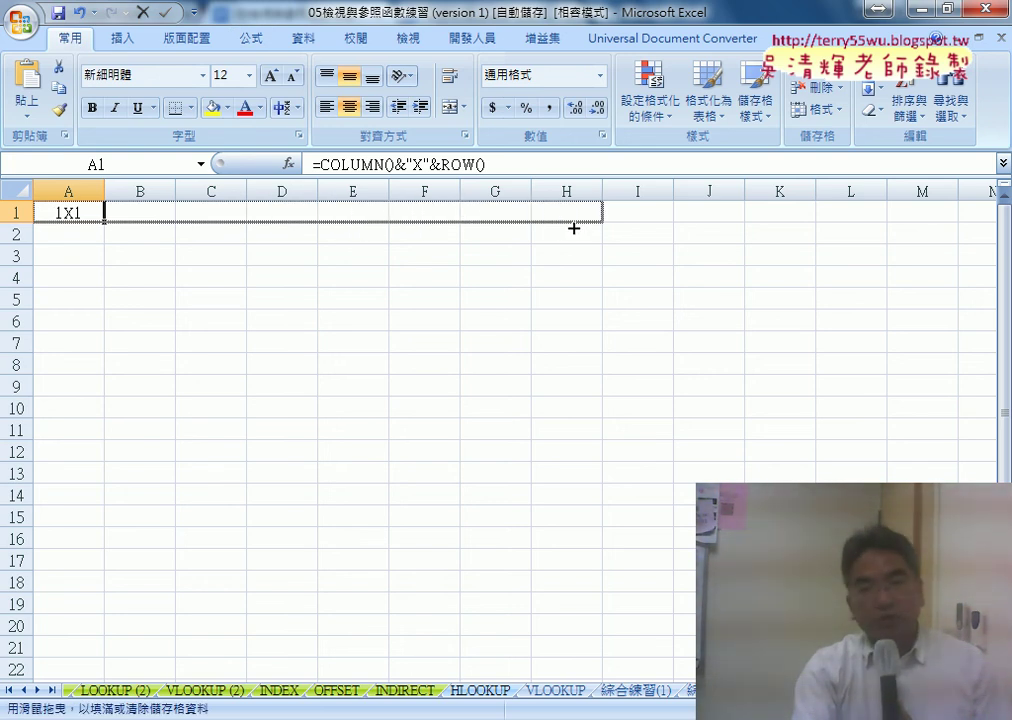
drag(658, 222, 673, 407)
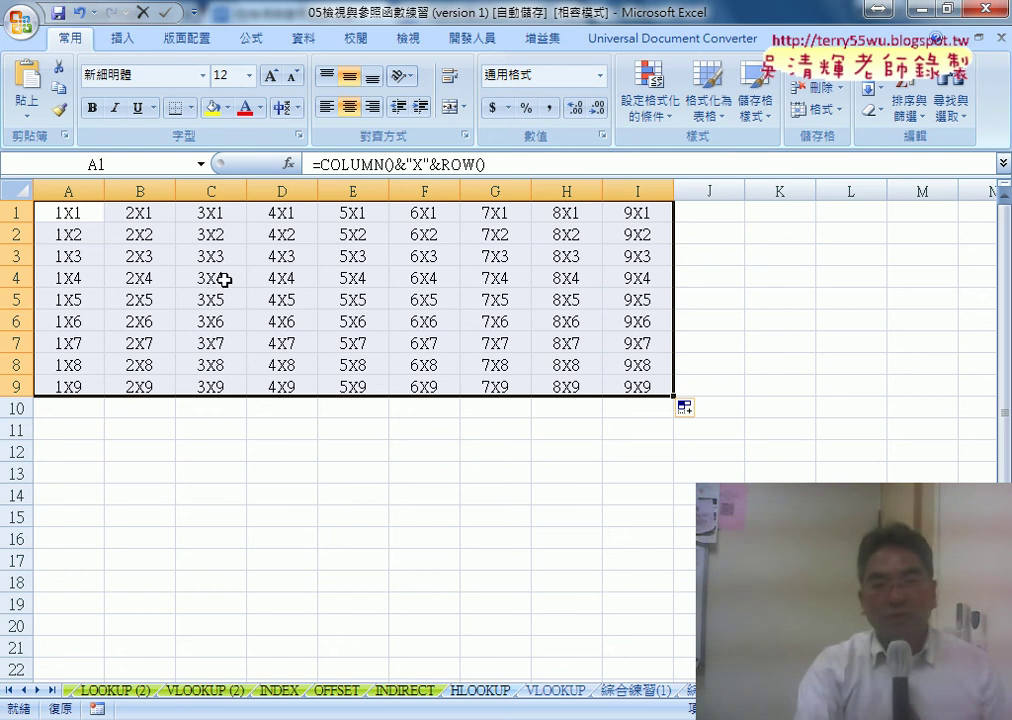
click(75, 218)
click(509, 165)
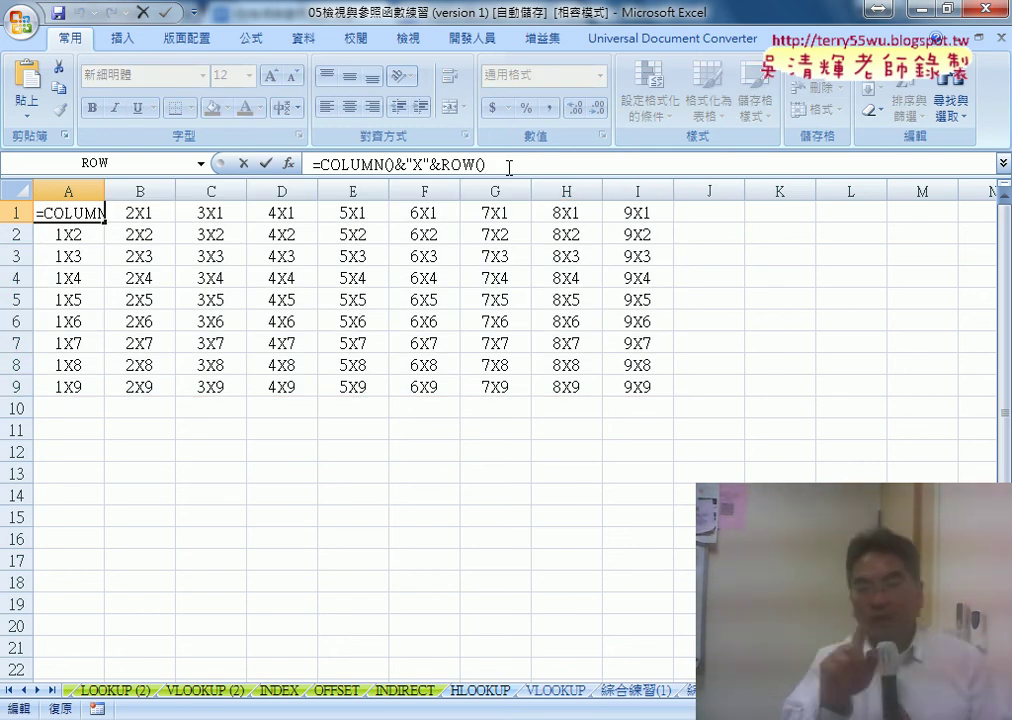
click(272, 514)
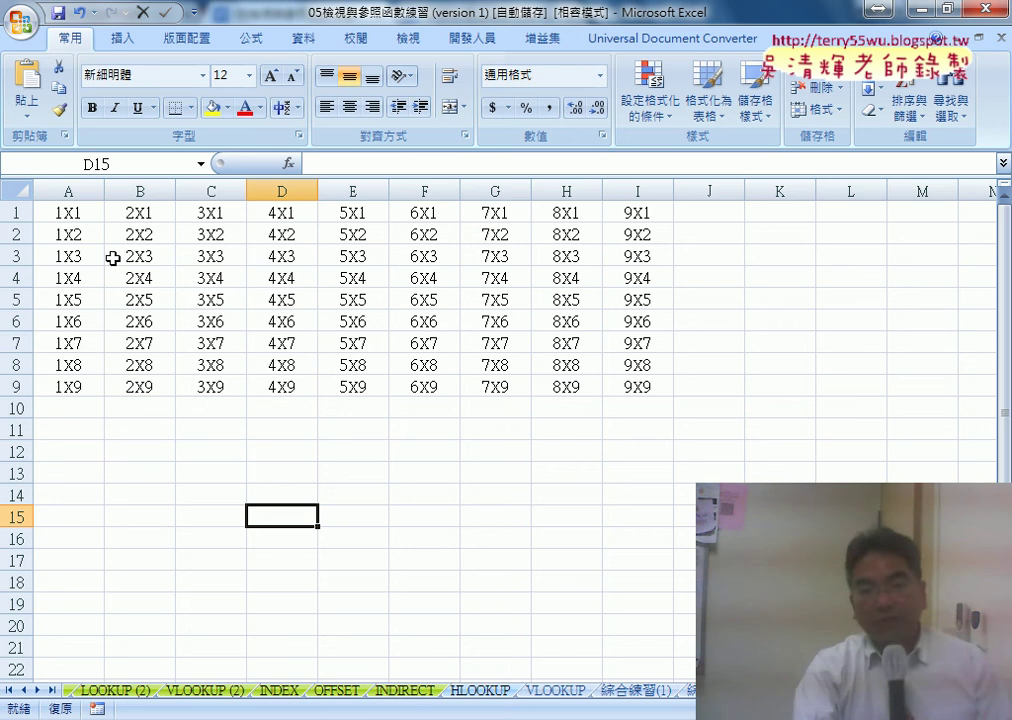
Append &"="& to the end of A1's formula
click(89, 212)
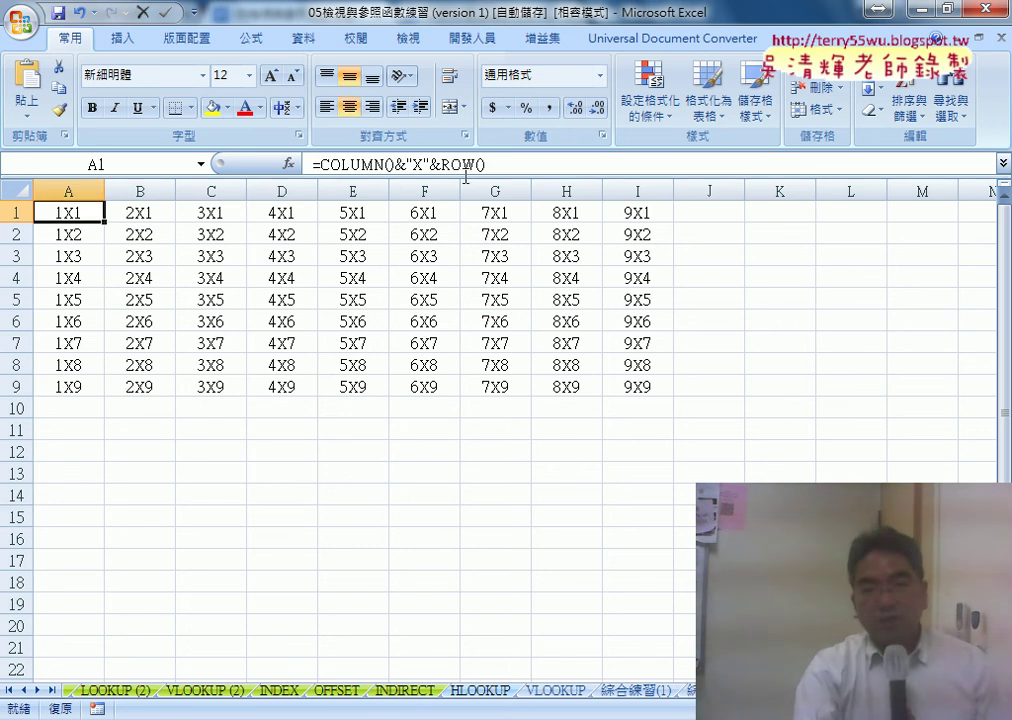
click(515, 167)
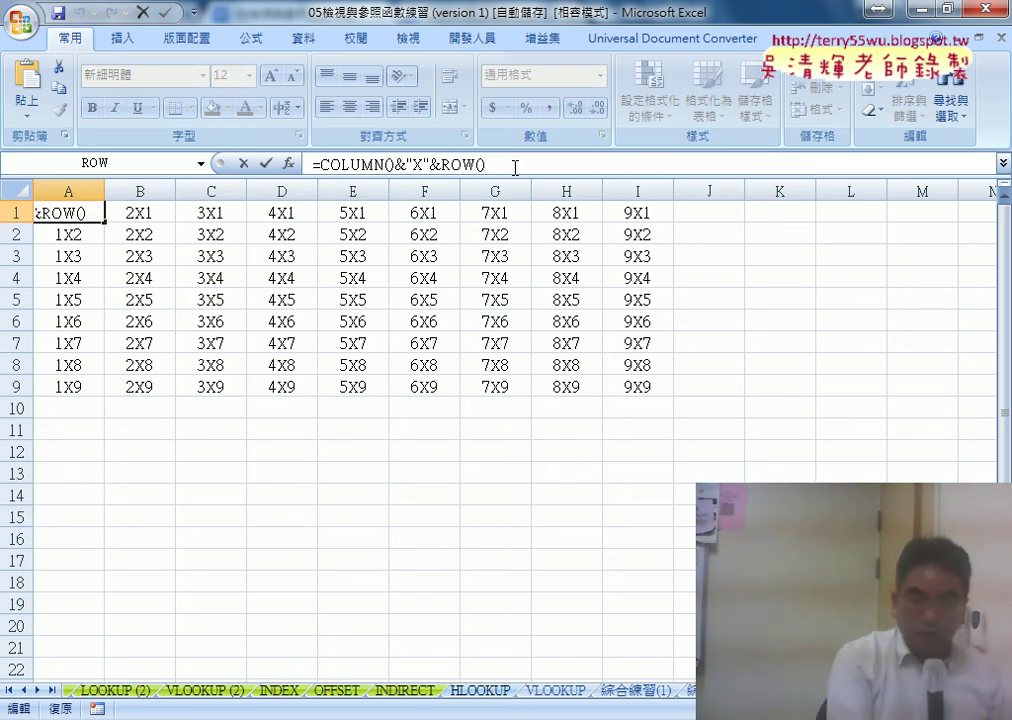
text(&")
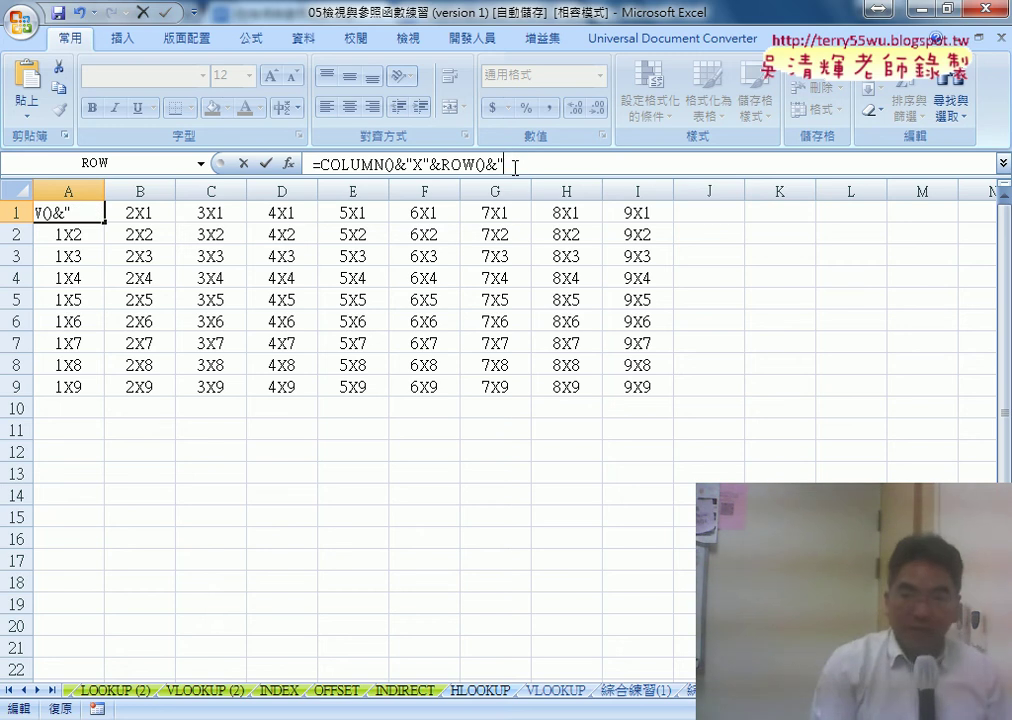
text(=")
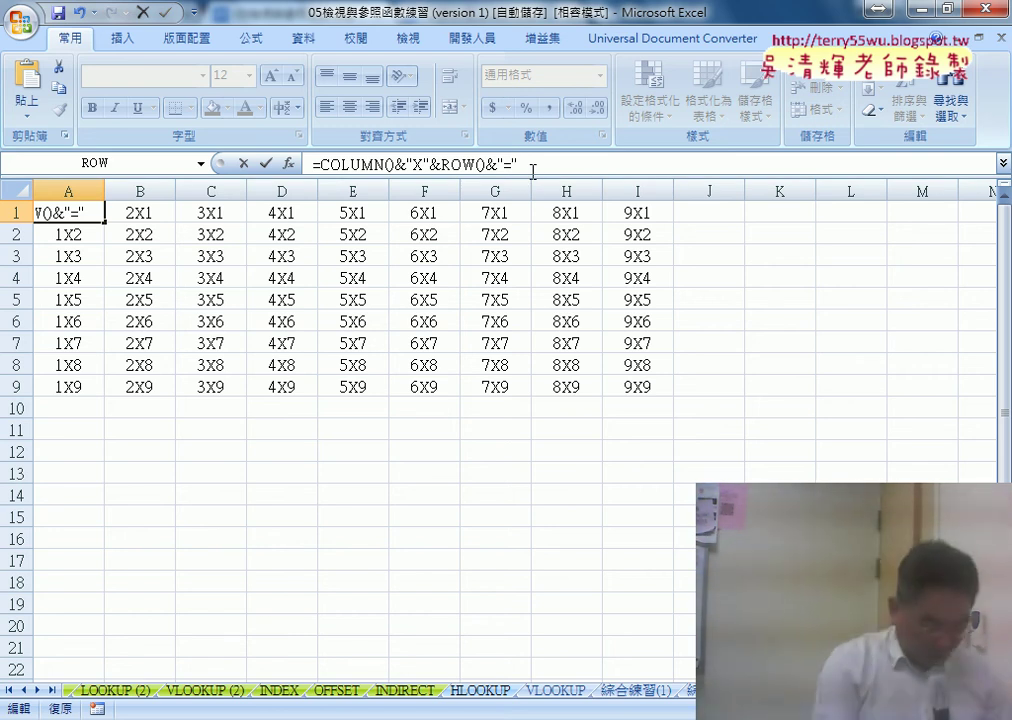
text(&)
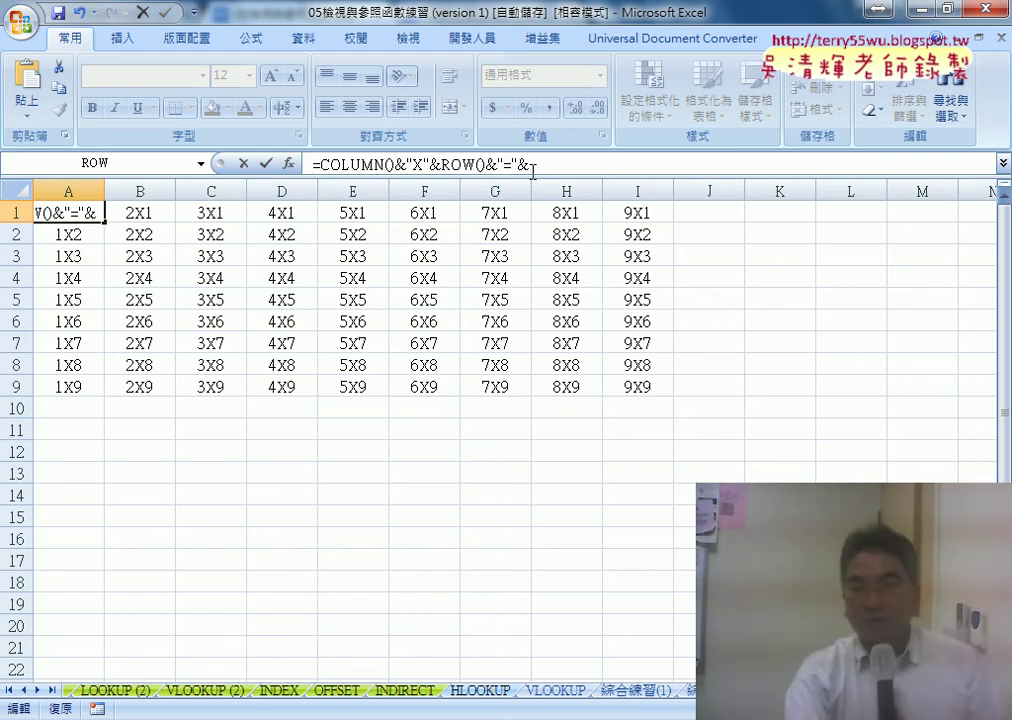
drag(506, 163, 518, 163)
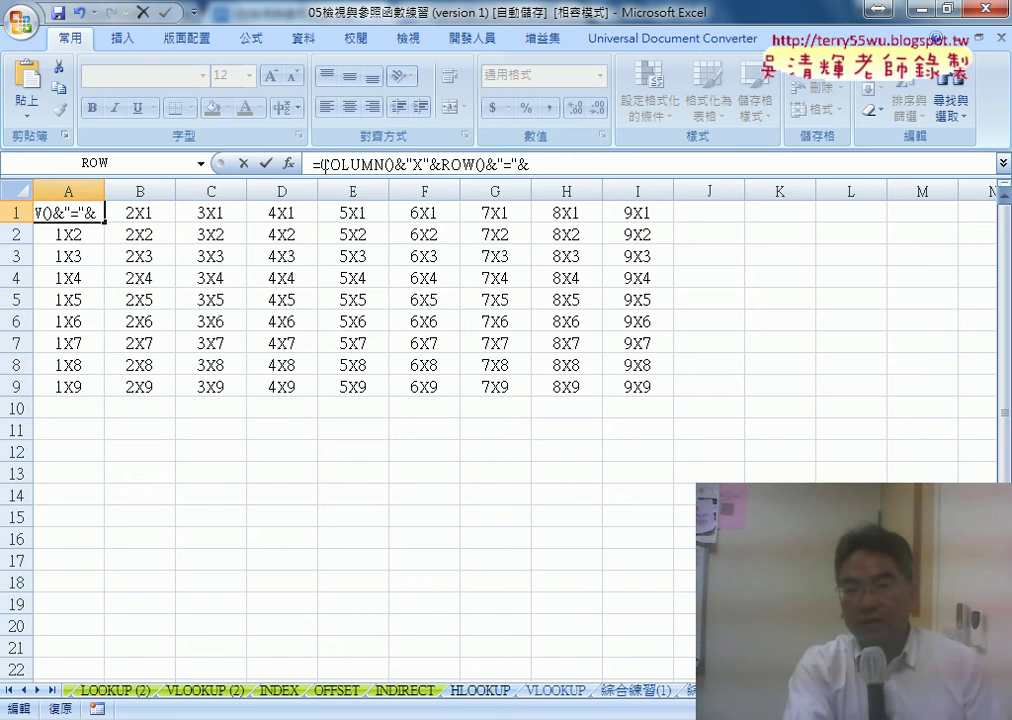
Copy COLUMN()&"X"&ROW() and paste it at the formula's end to start the product part
drag(322, 164, 443, 166)
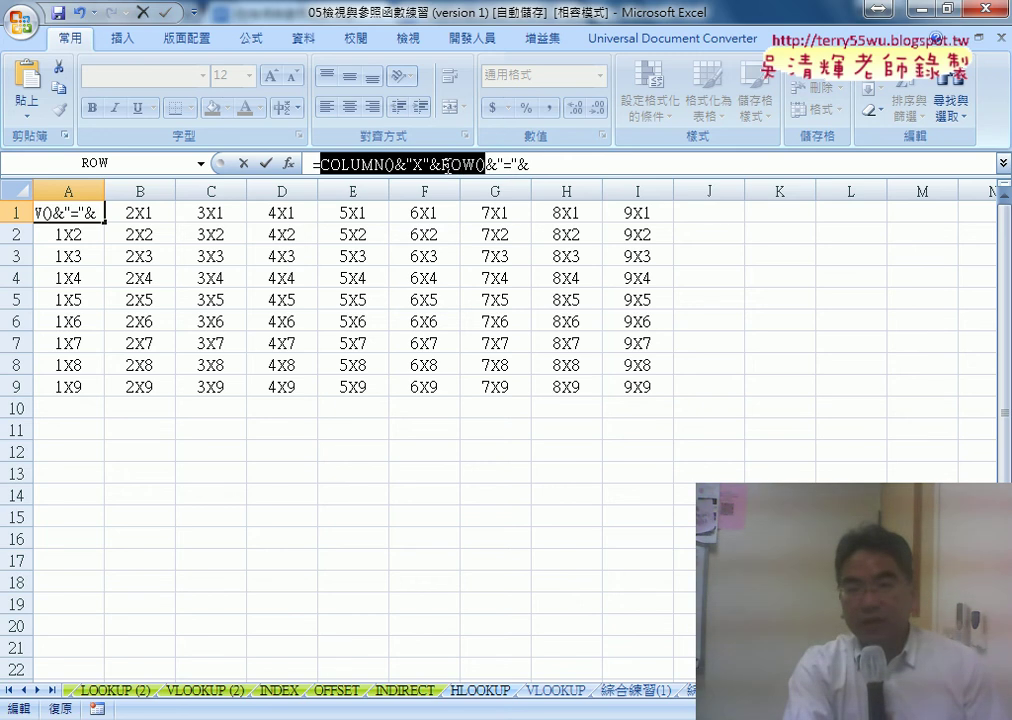
right_click(447, 166)
click(500, 203)
click(558, 166)
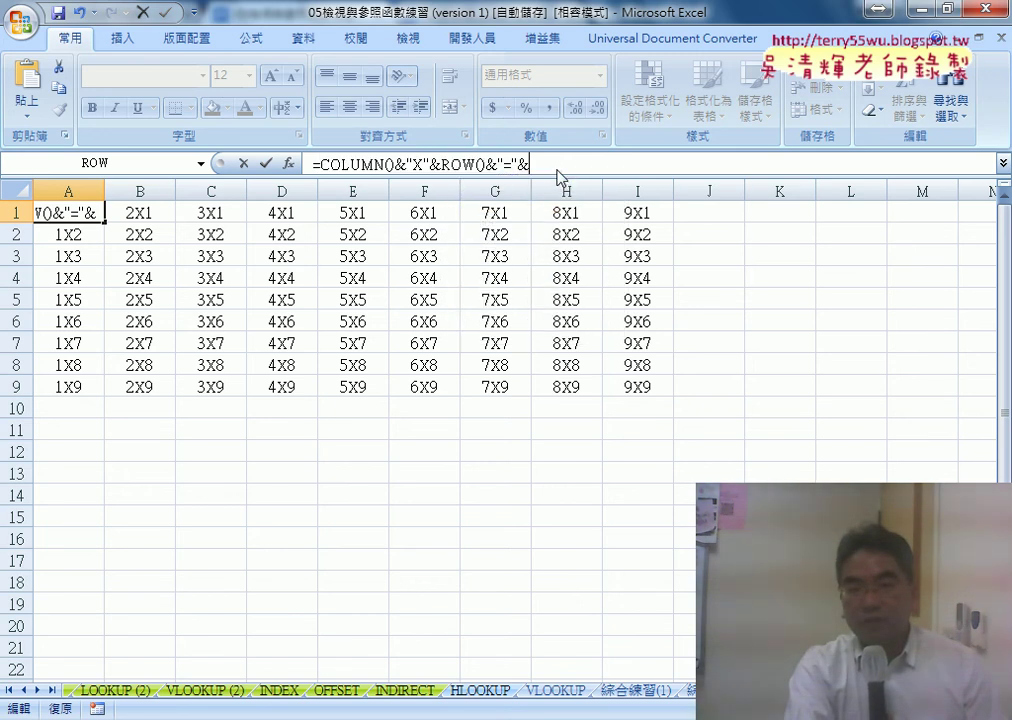
right_click(558, 168)
click(606, 228)
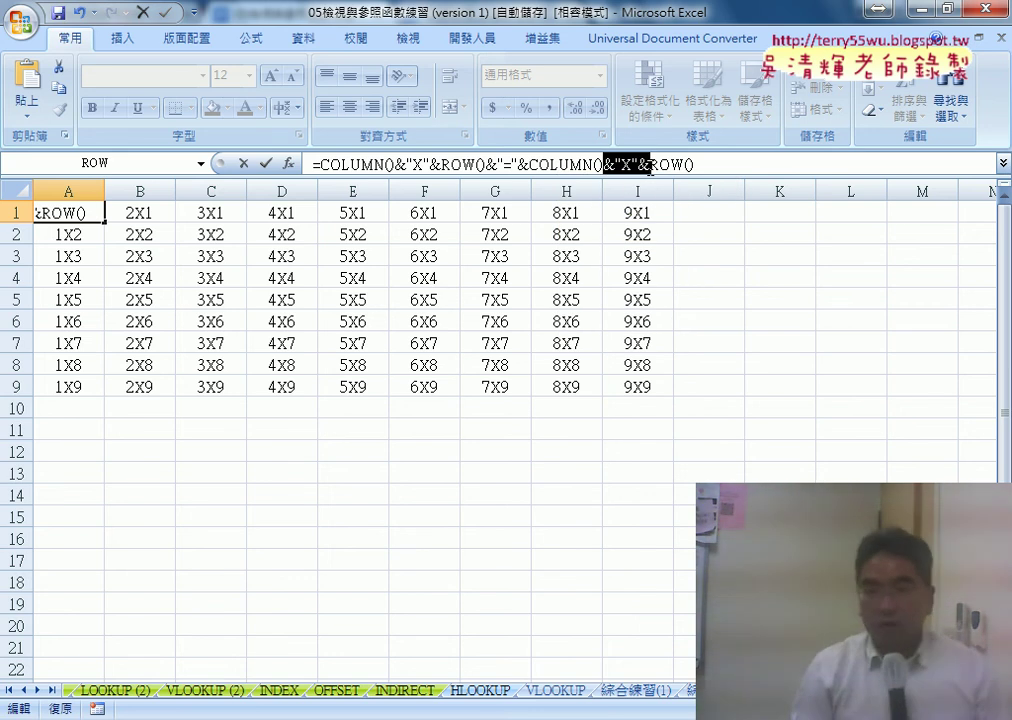
text(*)
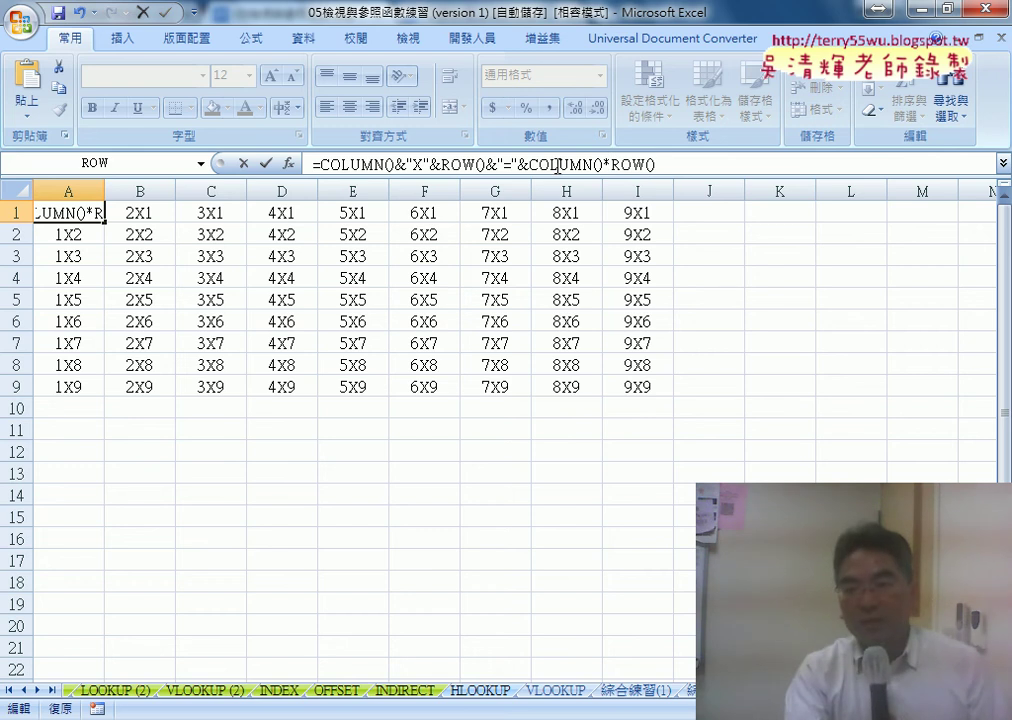
Finish the product as COLUMN()*ROW(), commit A1, and fill the formula over A1:I9
click(557, 164)
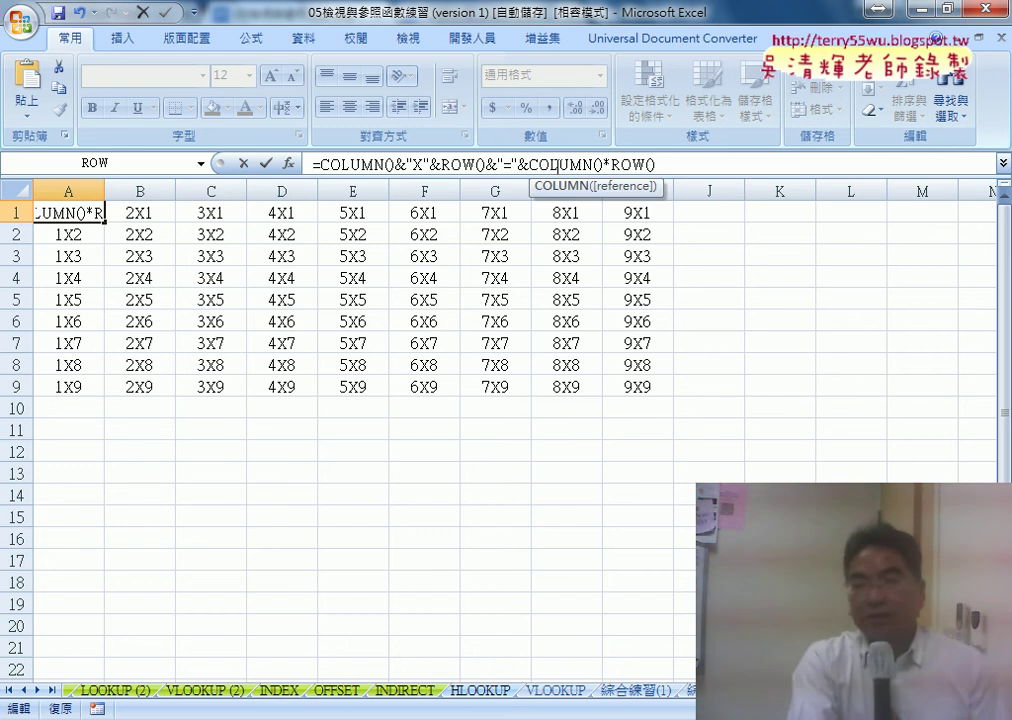
click(632, 164)
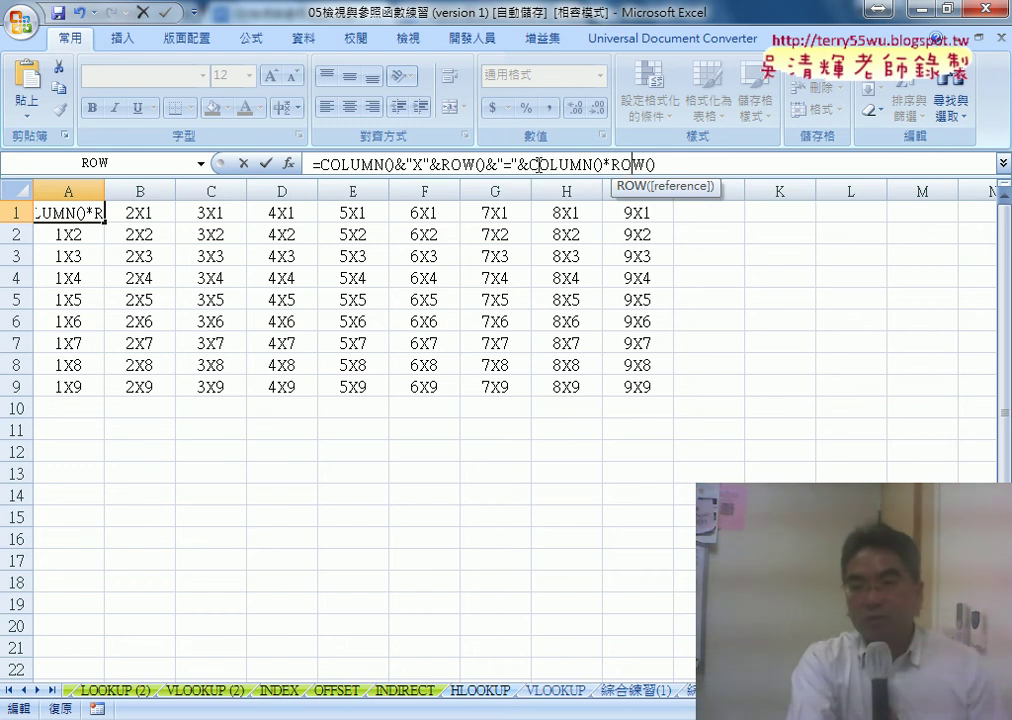
drag(531, 164, 668, 168)
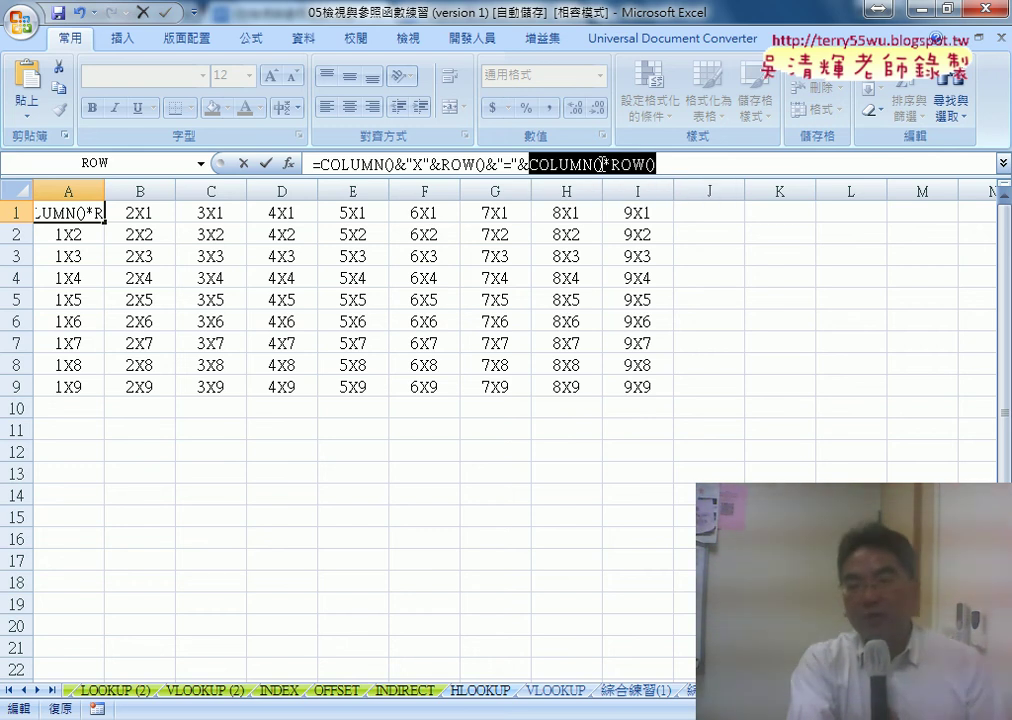
click(267, 163)
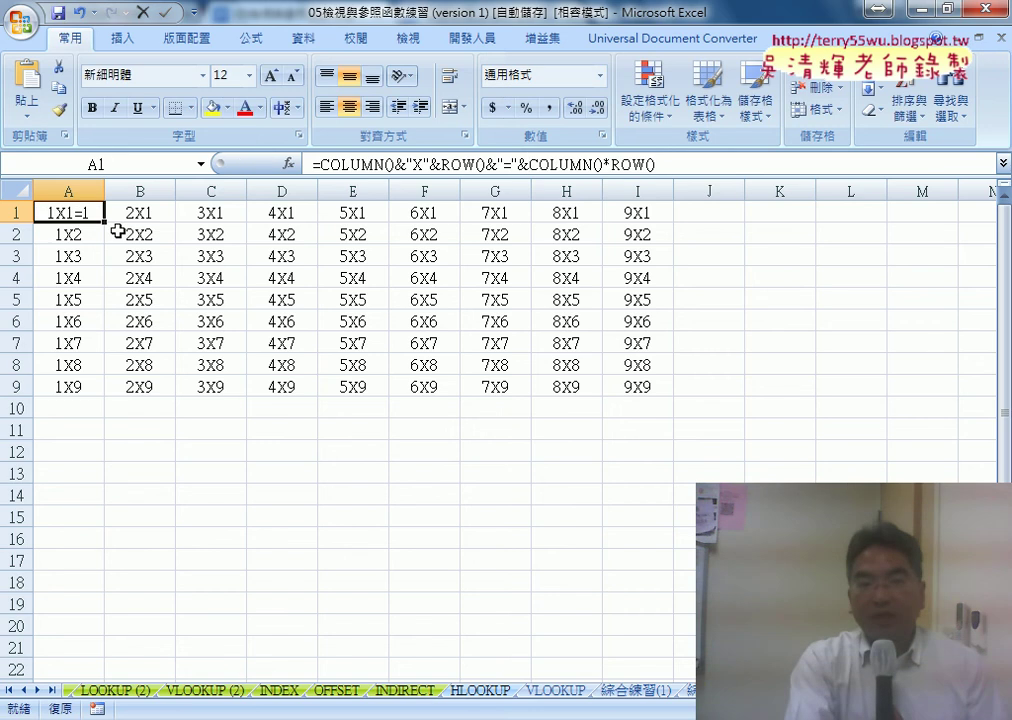
mouse_move(104, 222)
mouse_down()
mouse_move(657, 222)
mouse_move(680, 388)
mouse_up()
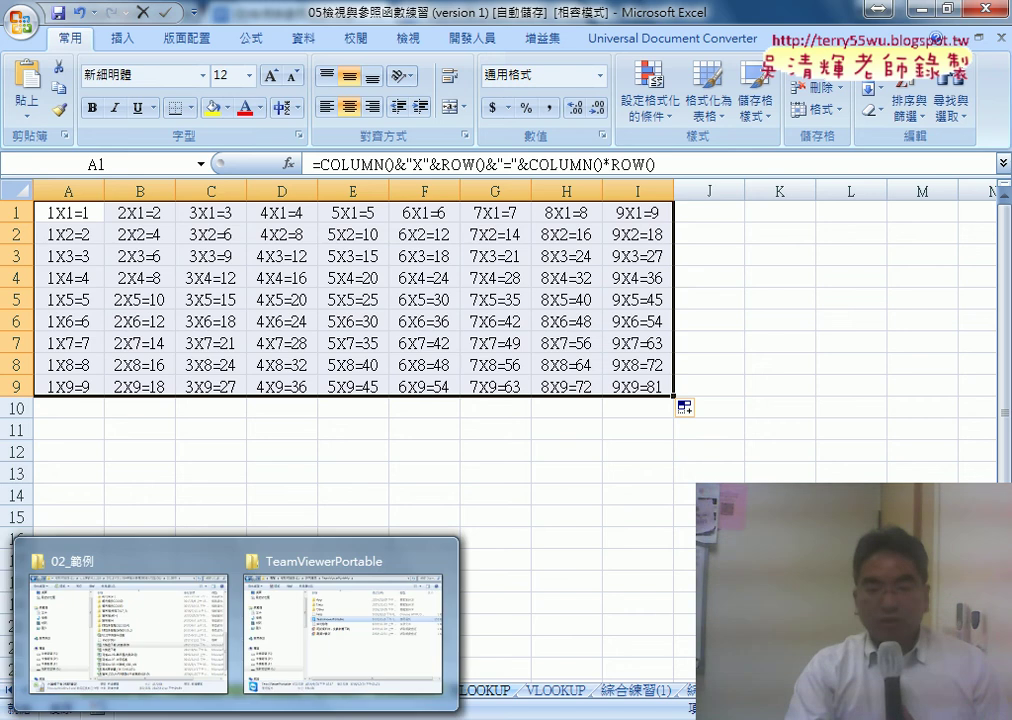
From the 02_範例 folder window, open 範例檔(自強2017_2) and then the 範例_02萬年曆 workbook
click(172, 650)
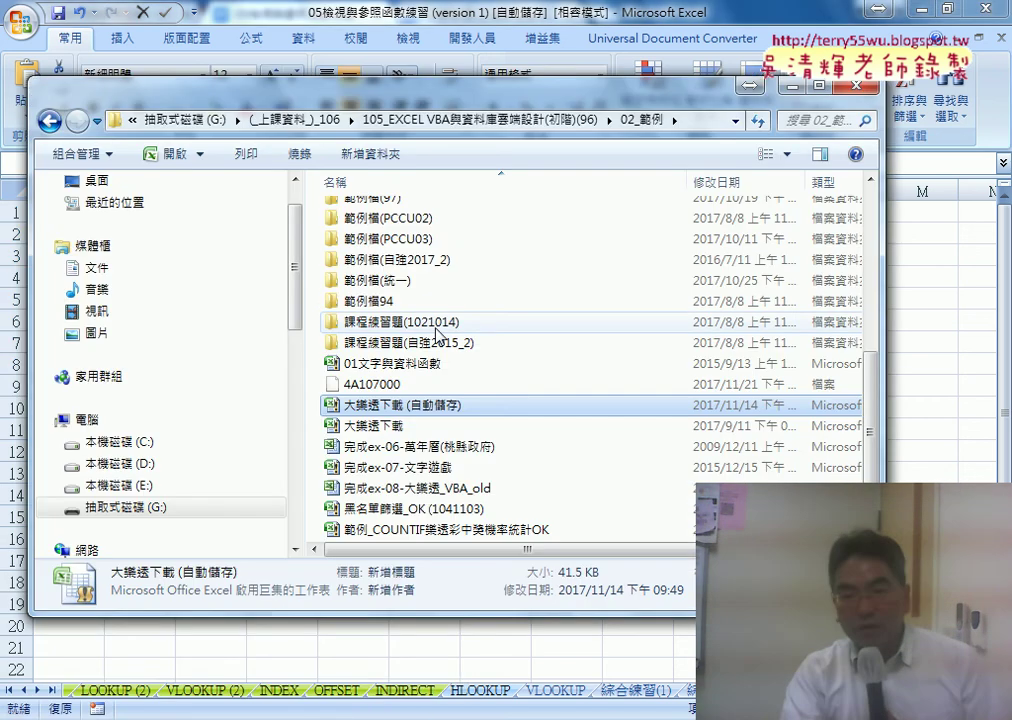
double_click(424, 266)
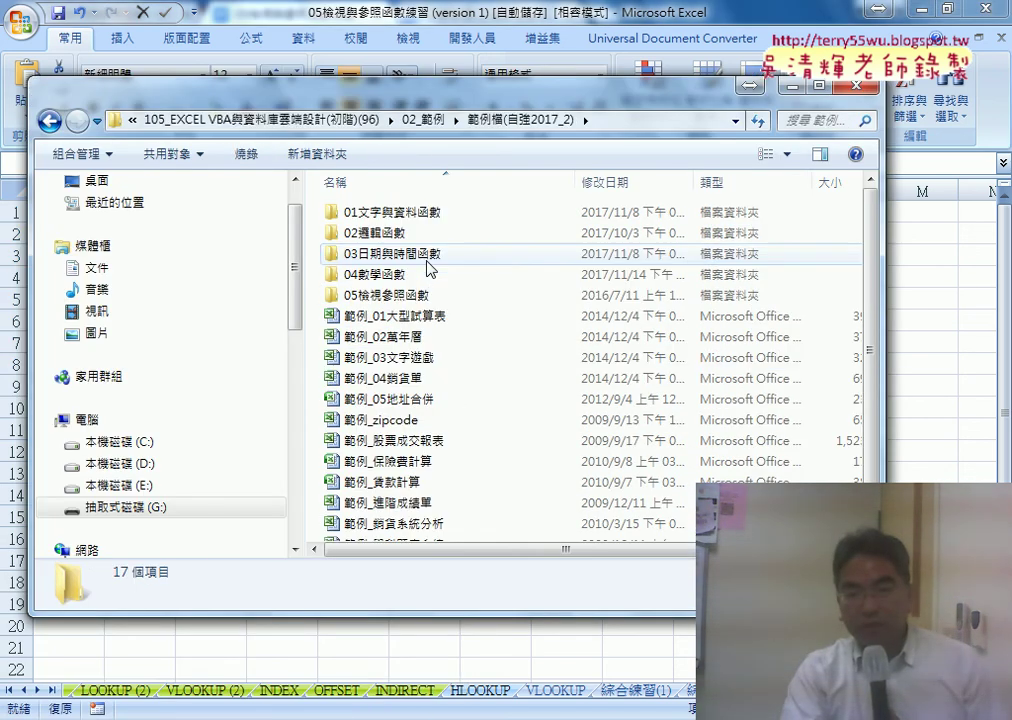
click(428, 345)
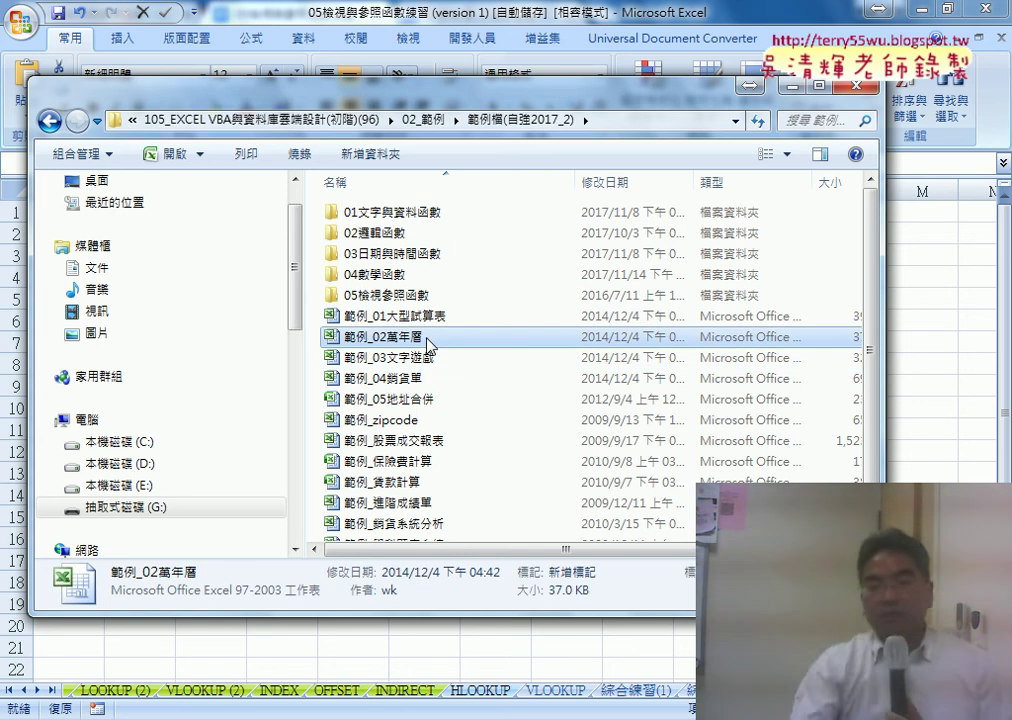
double_click(428, 341)
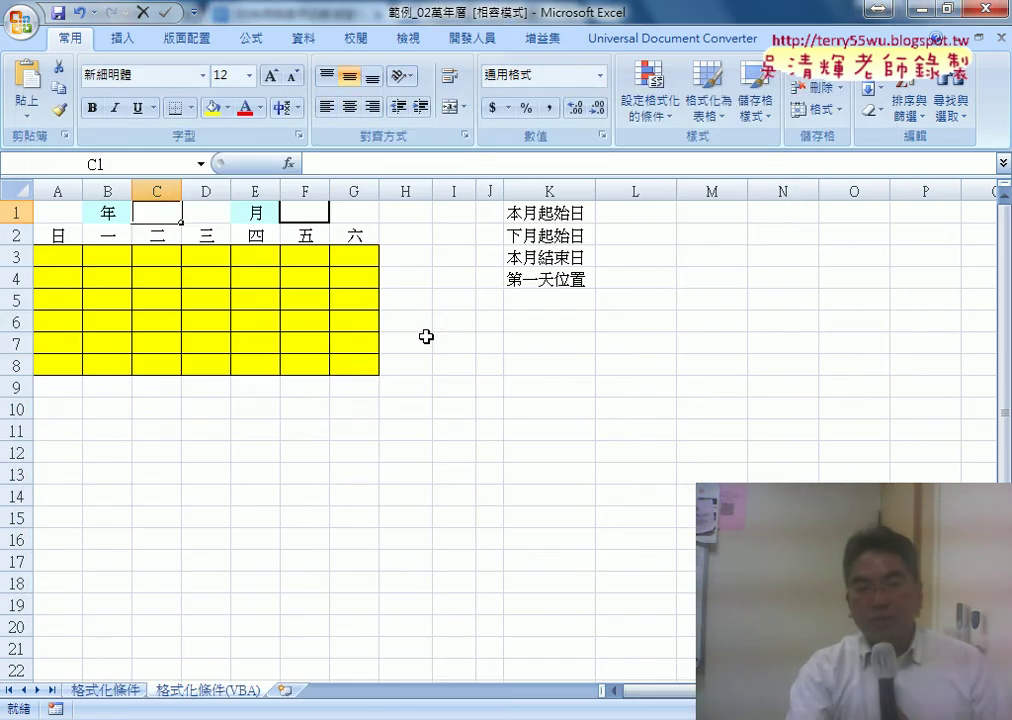
Glance at the 格式化條件 sheets and select the yellow calendar grid A3:G8 on 格式化條件(VBA)
click(118, 690)
click(207, 692)
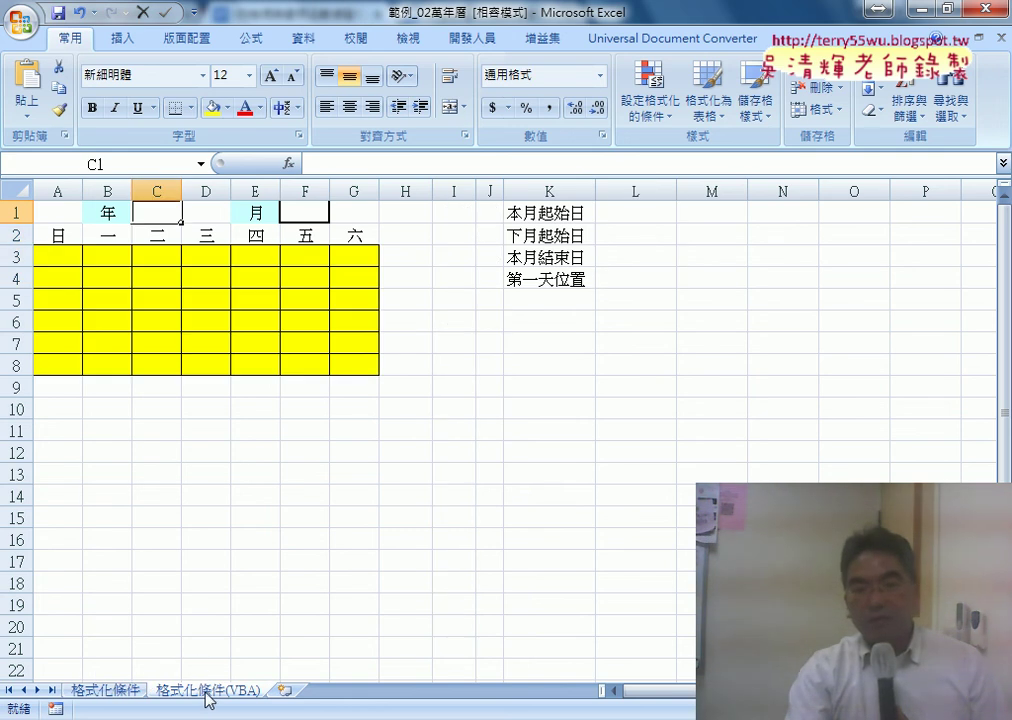
drag(59, 260, 362, 370)
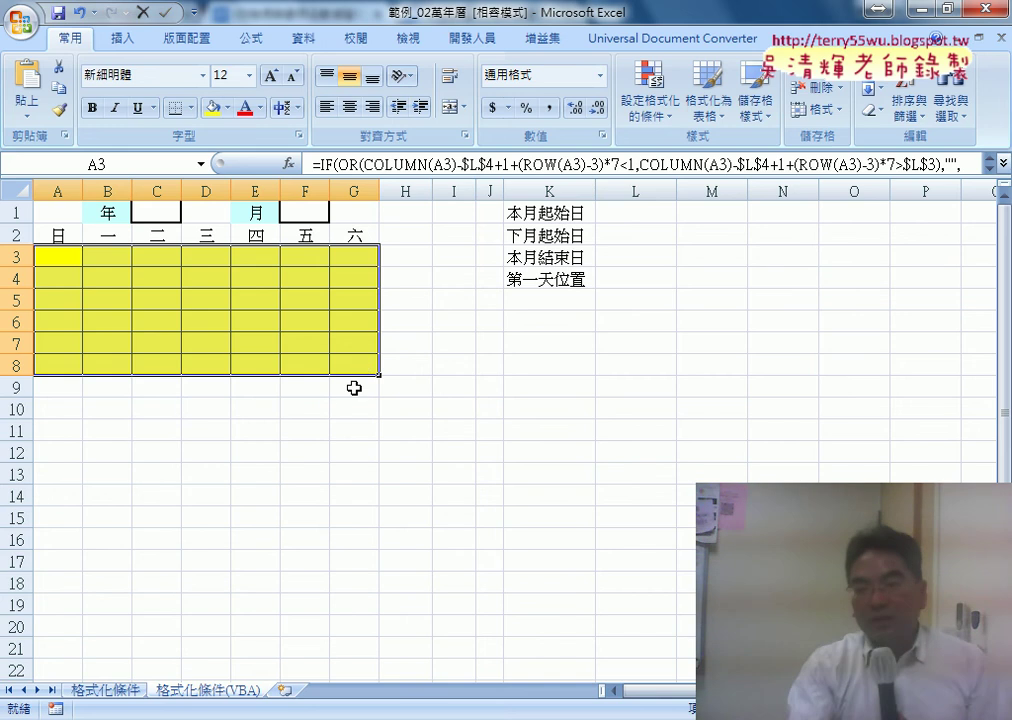
click(163, 215)
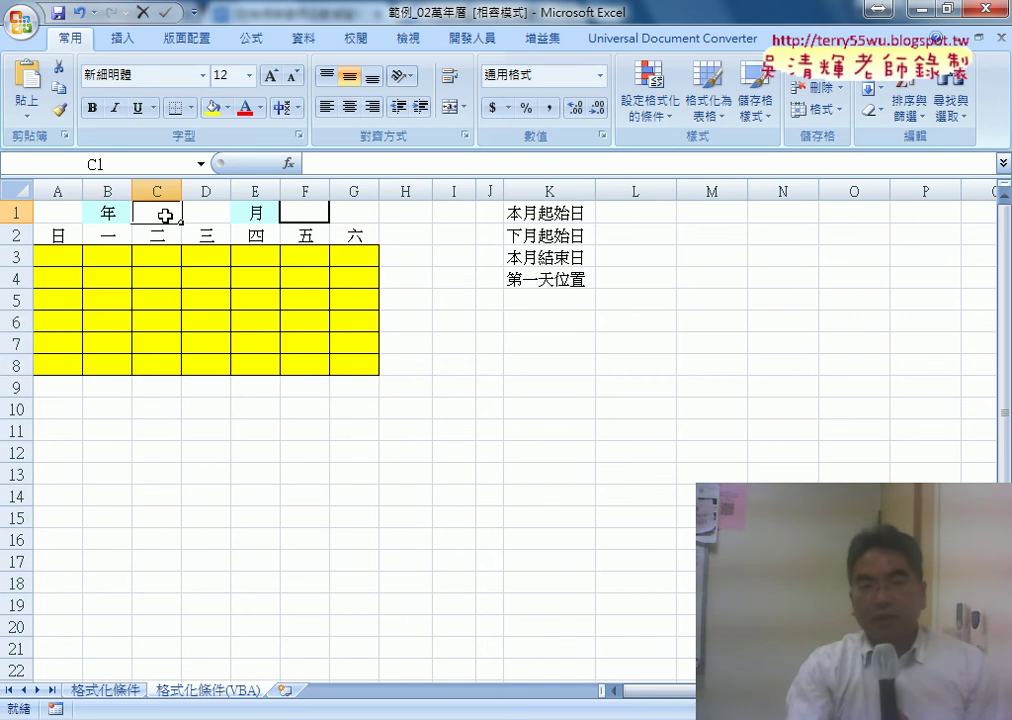
click(310, 213)
drag(74, 256, 341, 366)
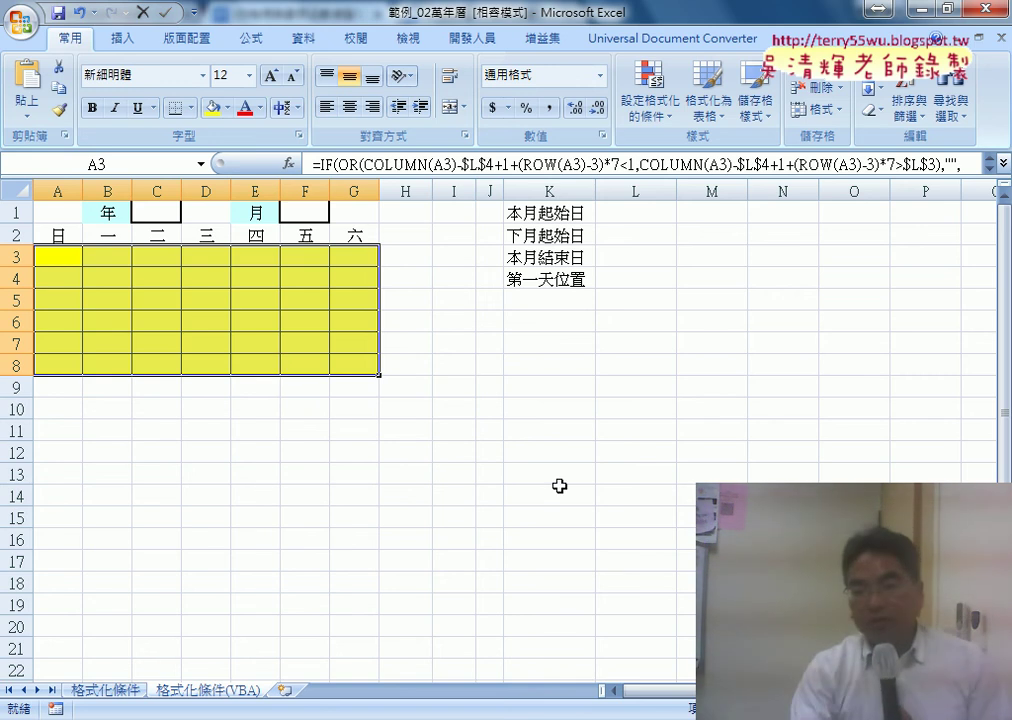
Consult the system calendar, then reselect the full date grid A3:G8
click(975, 719)
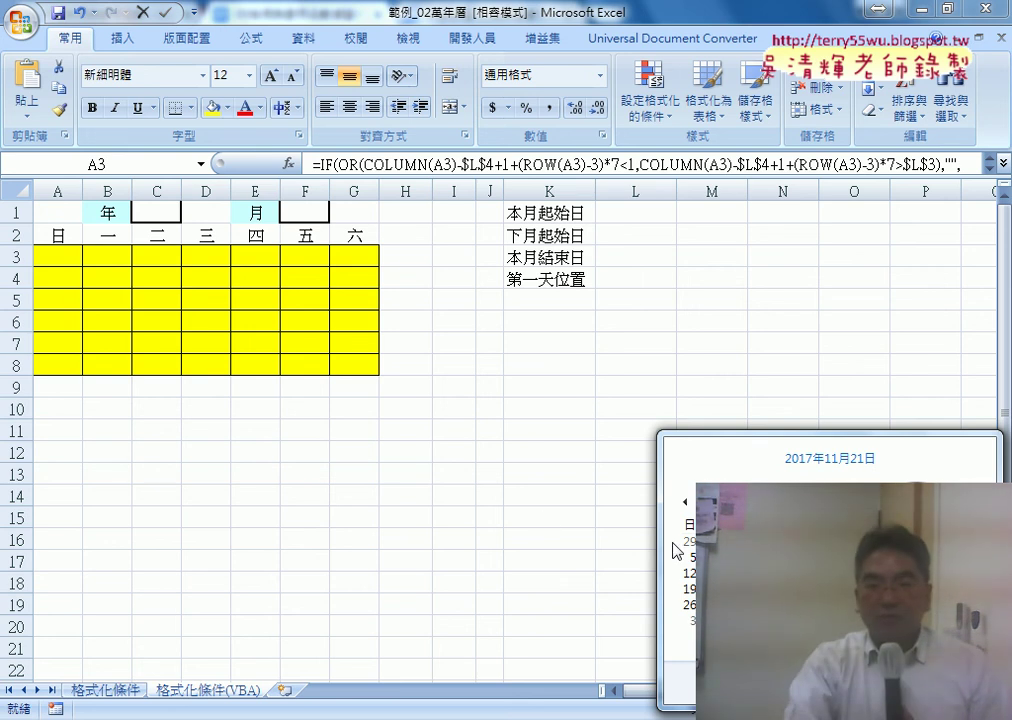
click(55, 257)
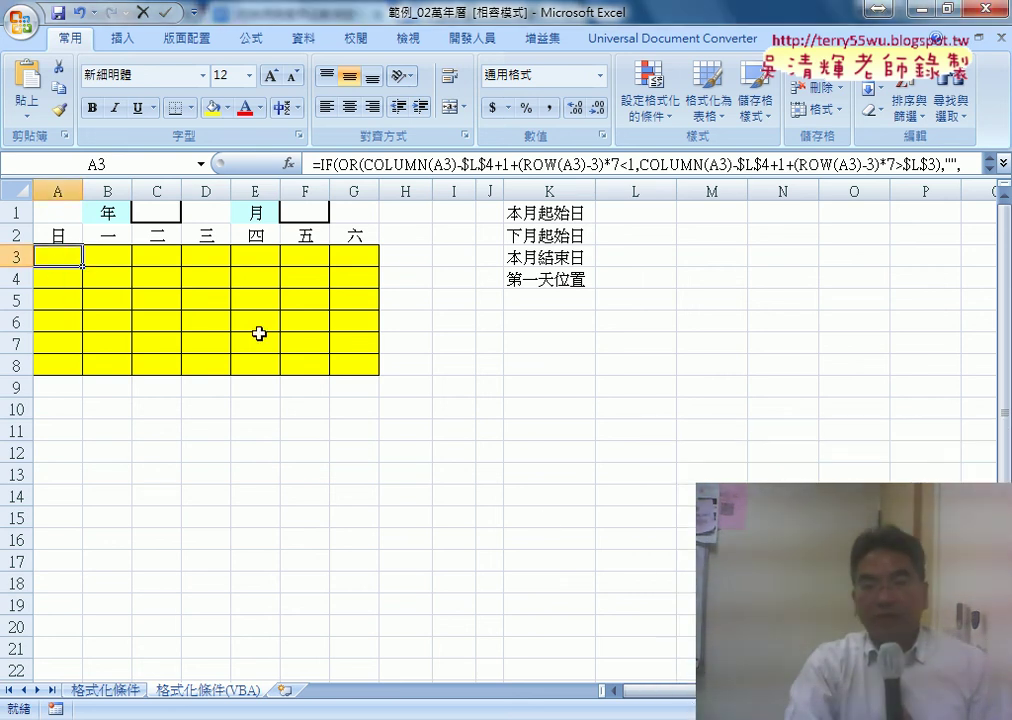
click(348, 366)
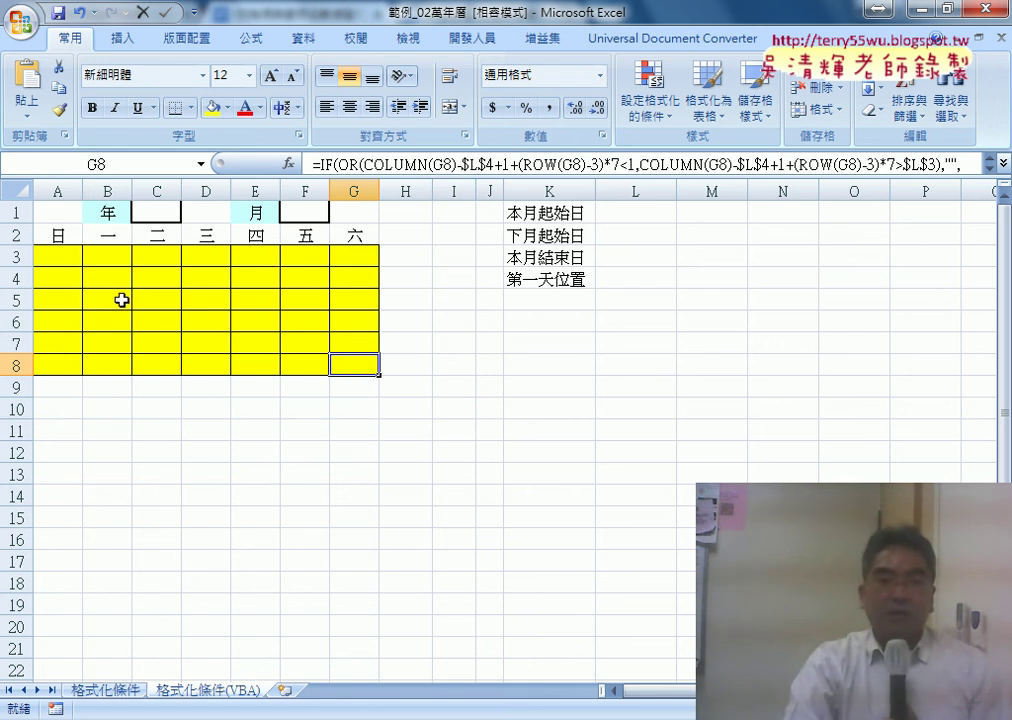
click(55, 256)
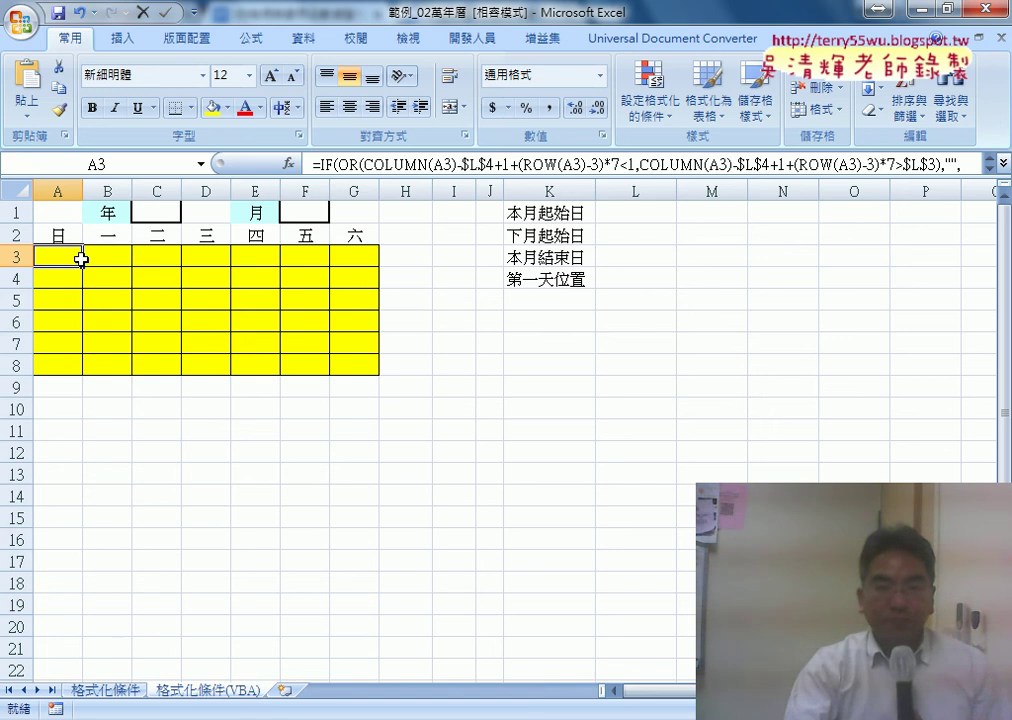
drag(81, 259, 345, 367)
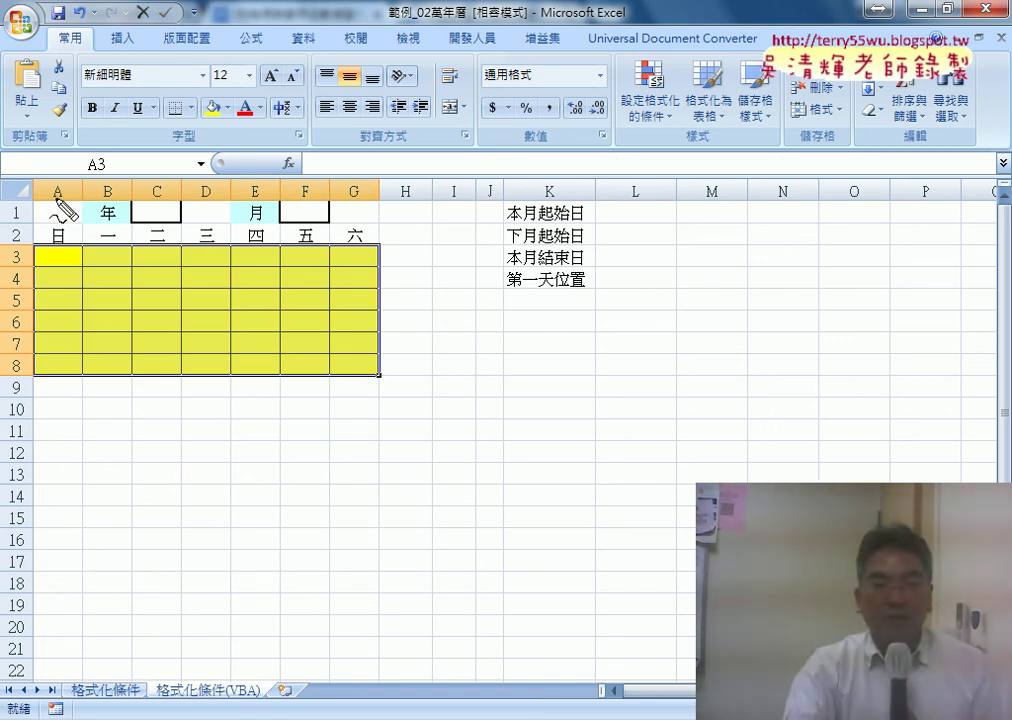
drag(56, 155, 56, 172)
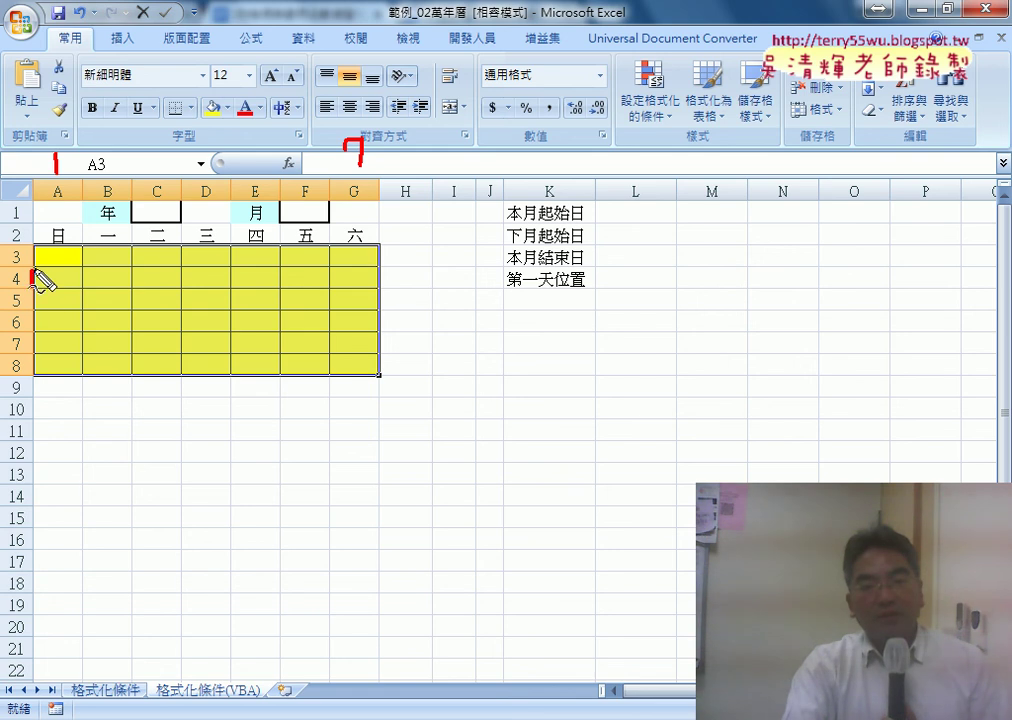
mouse_move(35, 268)
mouse_down()
mouse_move(370, 268)
mouse_move(43, 287)
mouse_up()
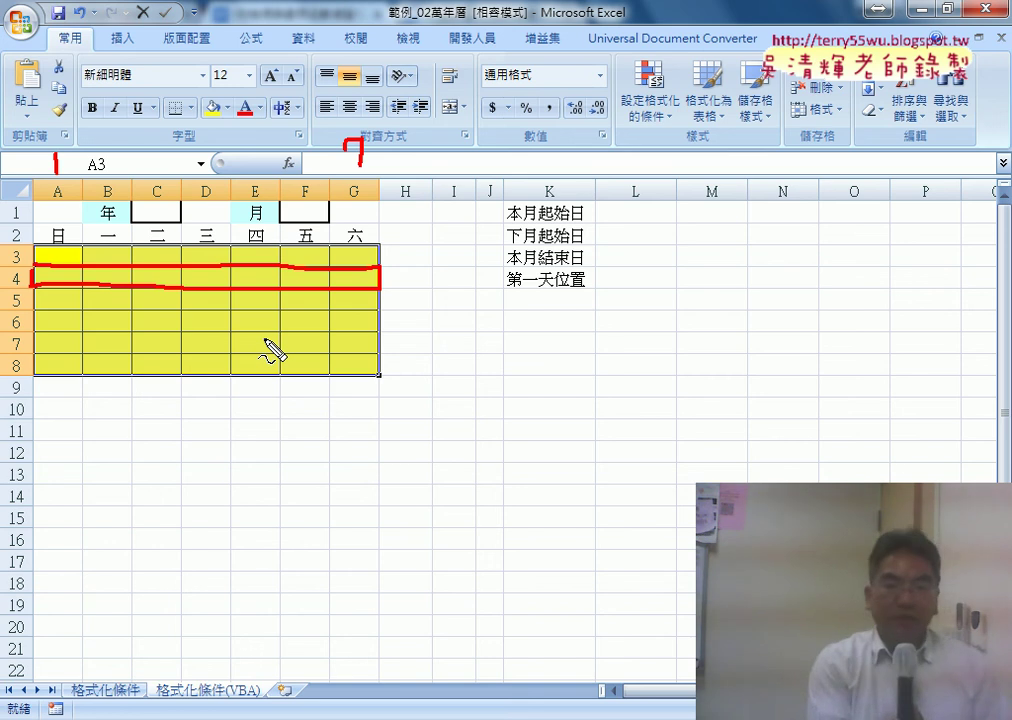
key(Escape)
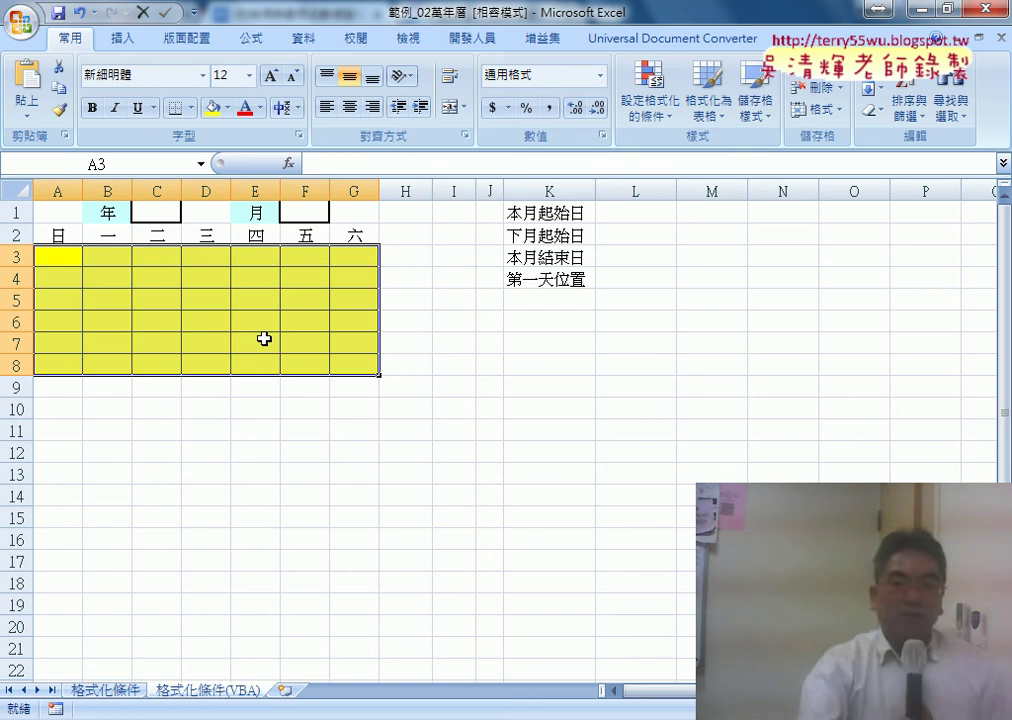
click(68, 252)
click(356, 255)
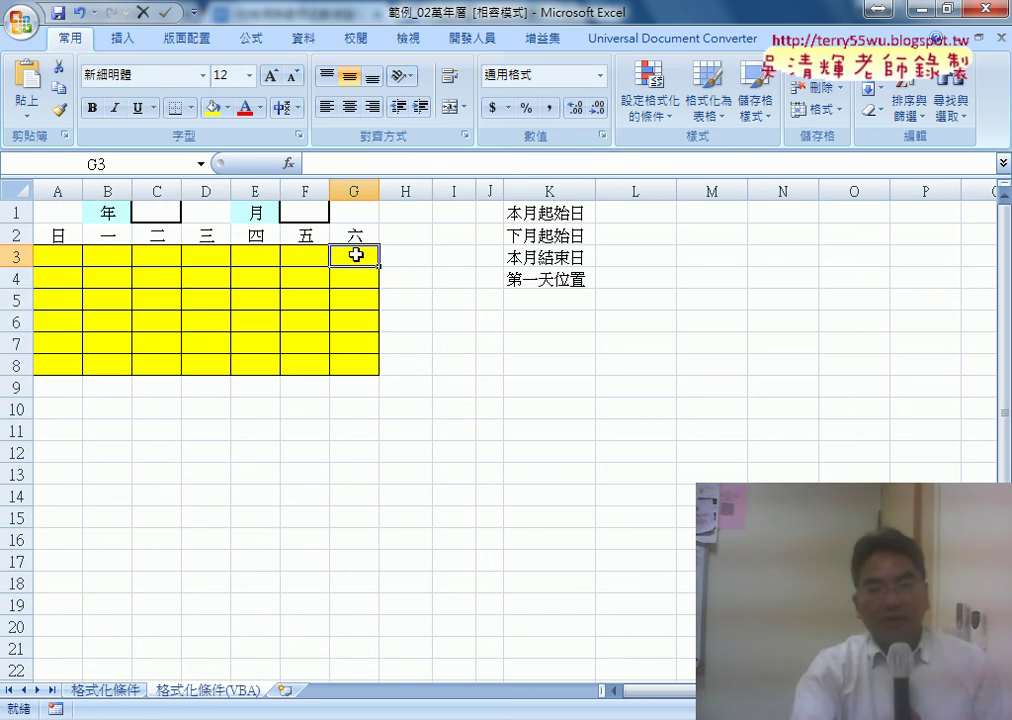
click(61, 281)
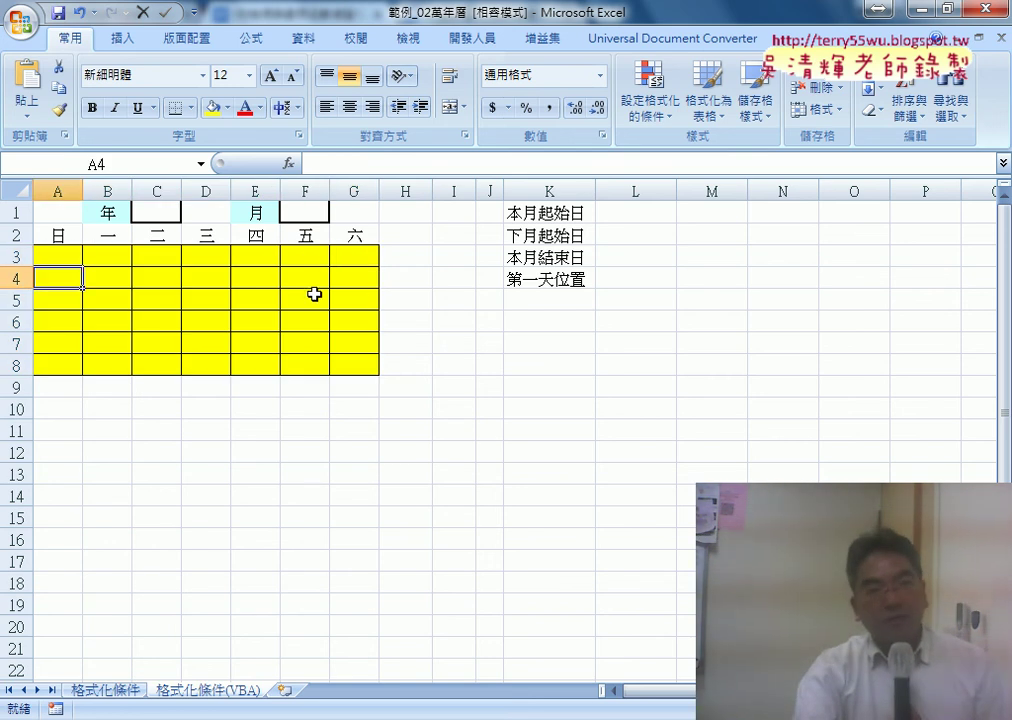
click(365, 281)
click(365, 368)
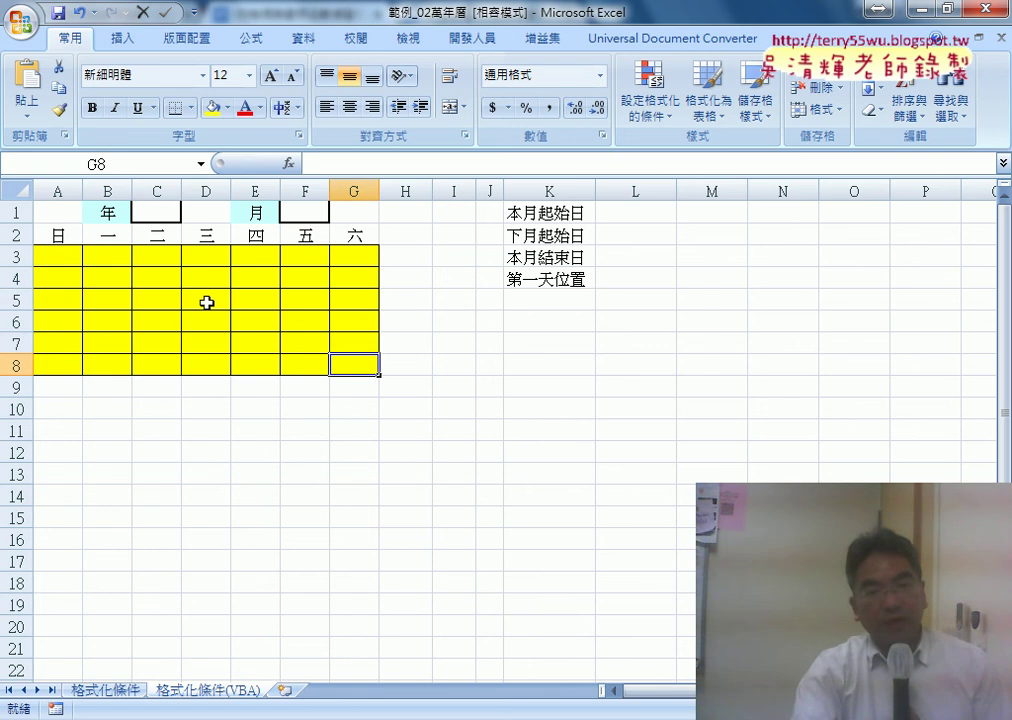
drag(60, 256, 372, 366)
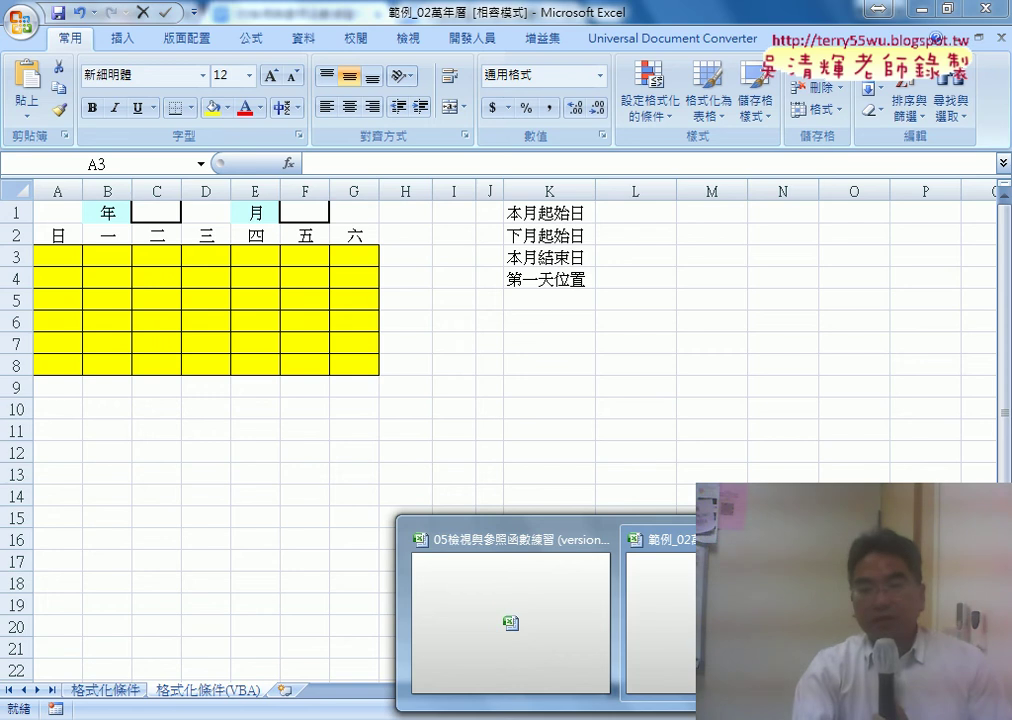
View the multiplication table in 05檢視與參照函數練習, then switch to the Google Docs reference
click(542, 620)
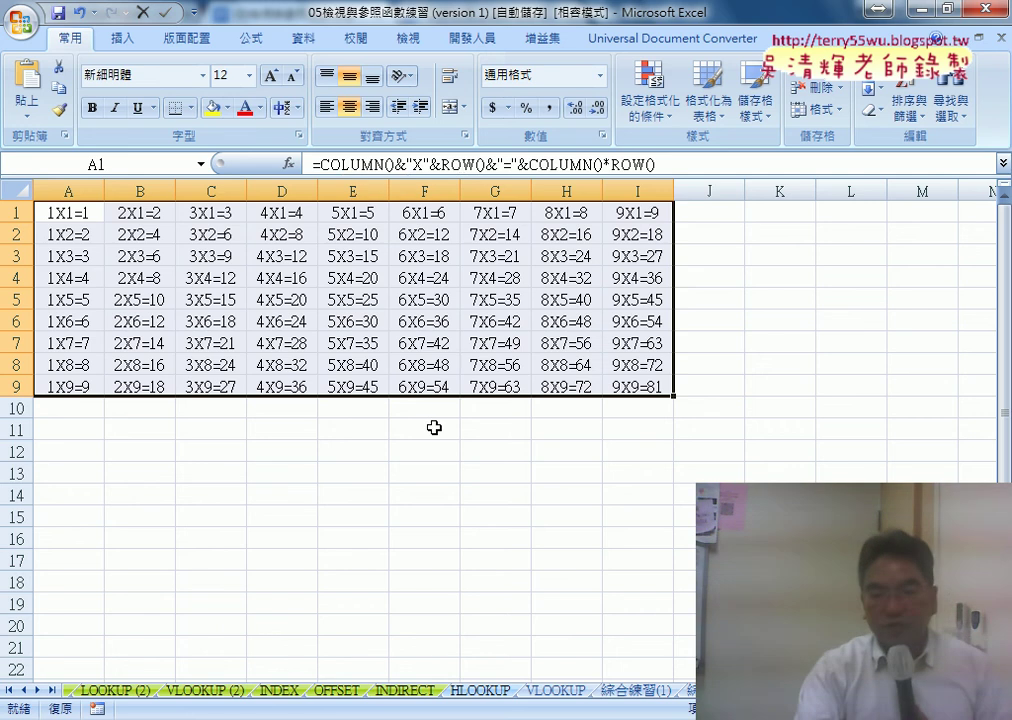
click(497, 652)
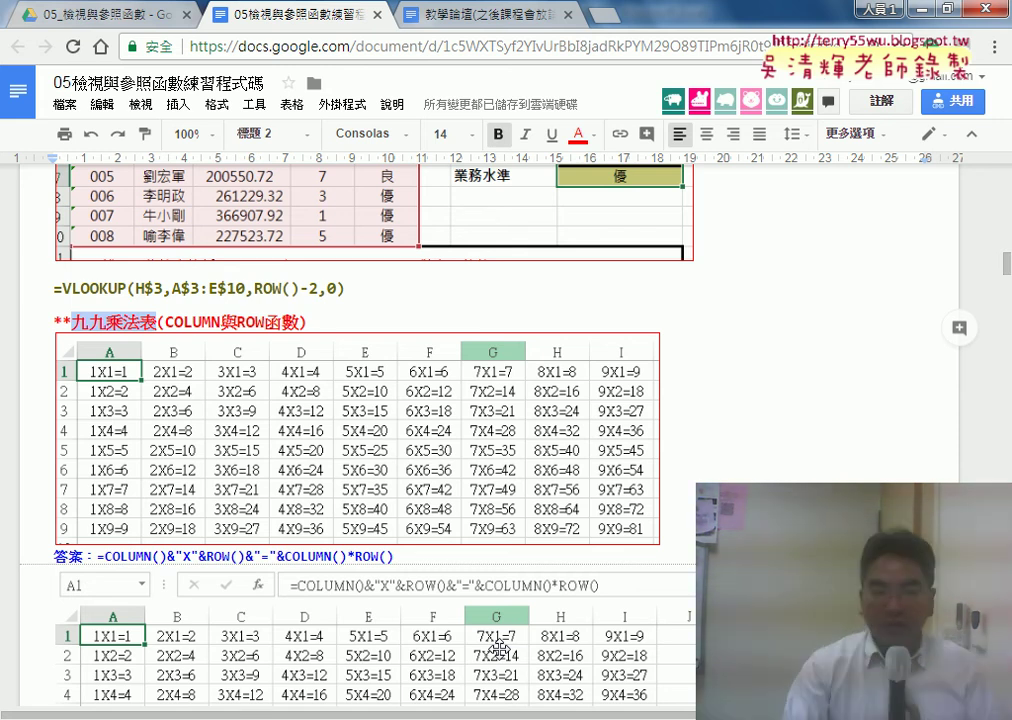
Scroll to the 變化題1-42 table in the reference, then return to the 範例_02萬年曆 workbook
scroll(498, 648, down, 2)
click(474, 506)
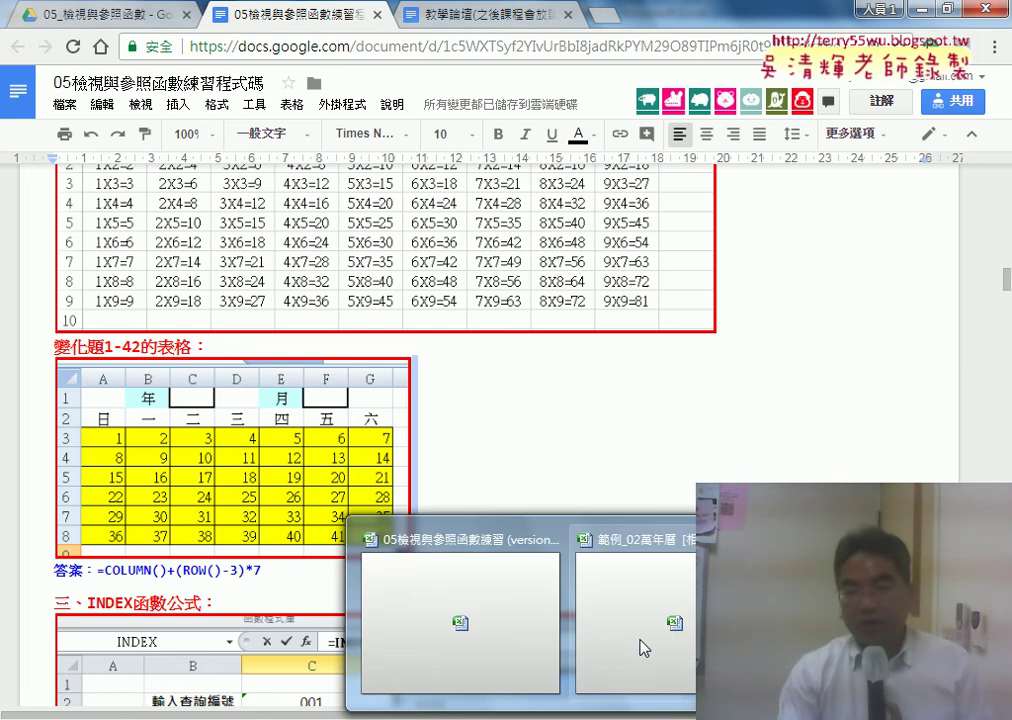
click(643, 648)
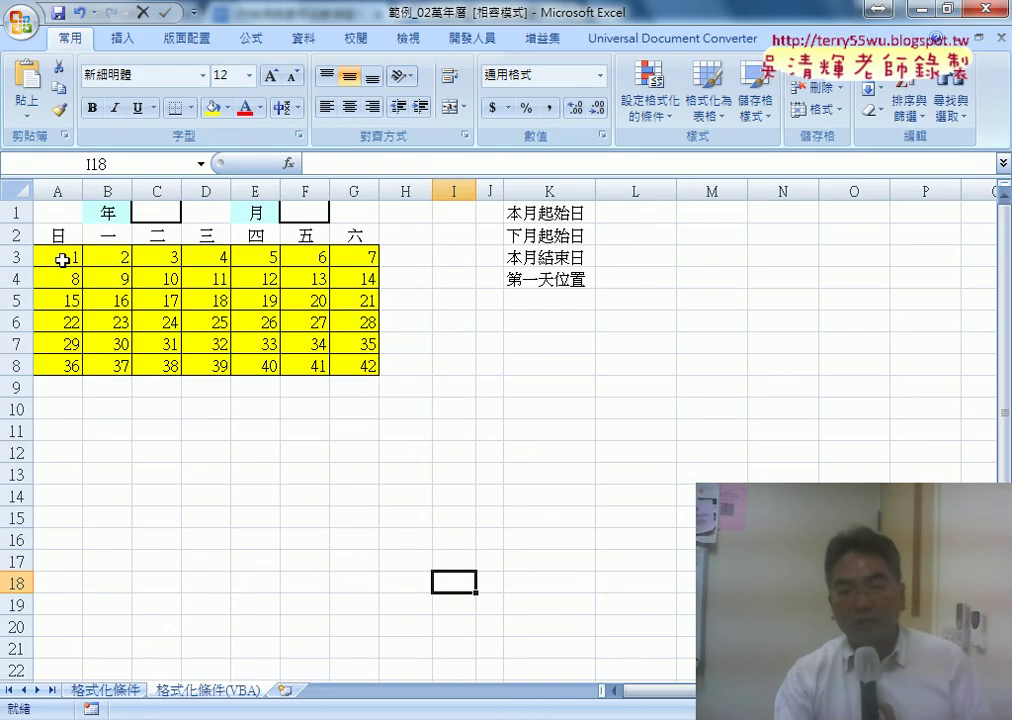
Clear the 1–42 numbers from A3:G8 and start inserting a function into cell A3
drag(62, 260, 348, 368)
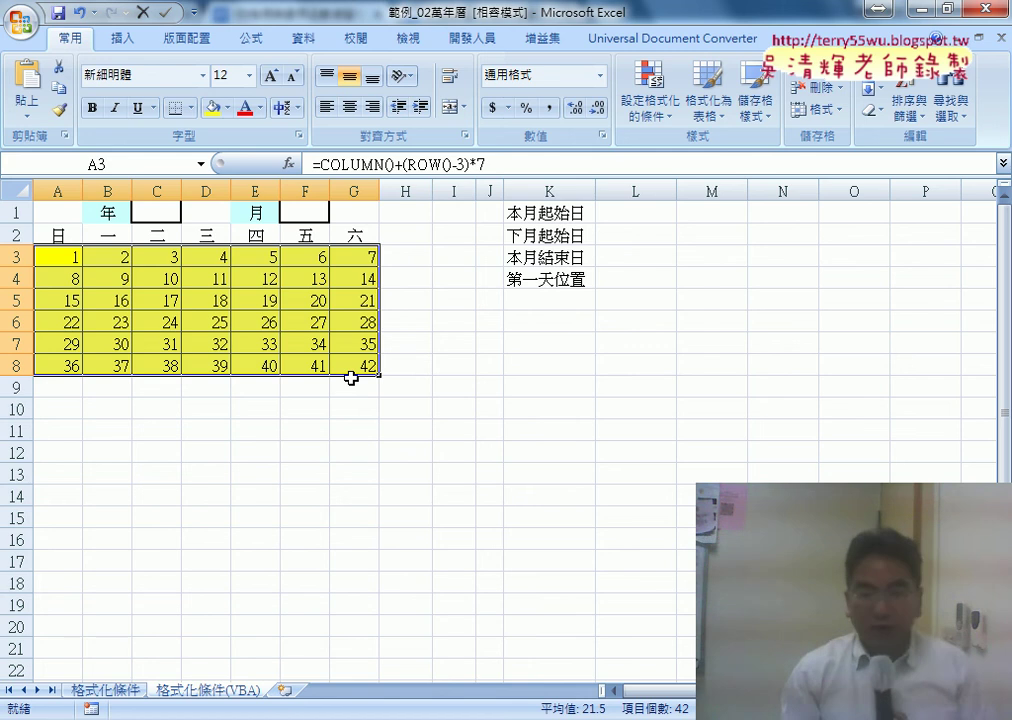
key(Delete)
click(48, 260)
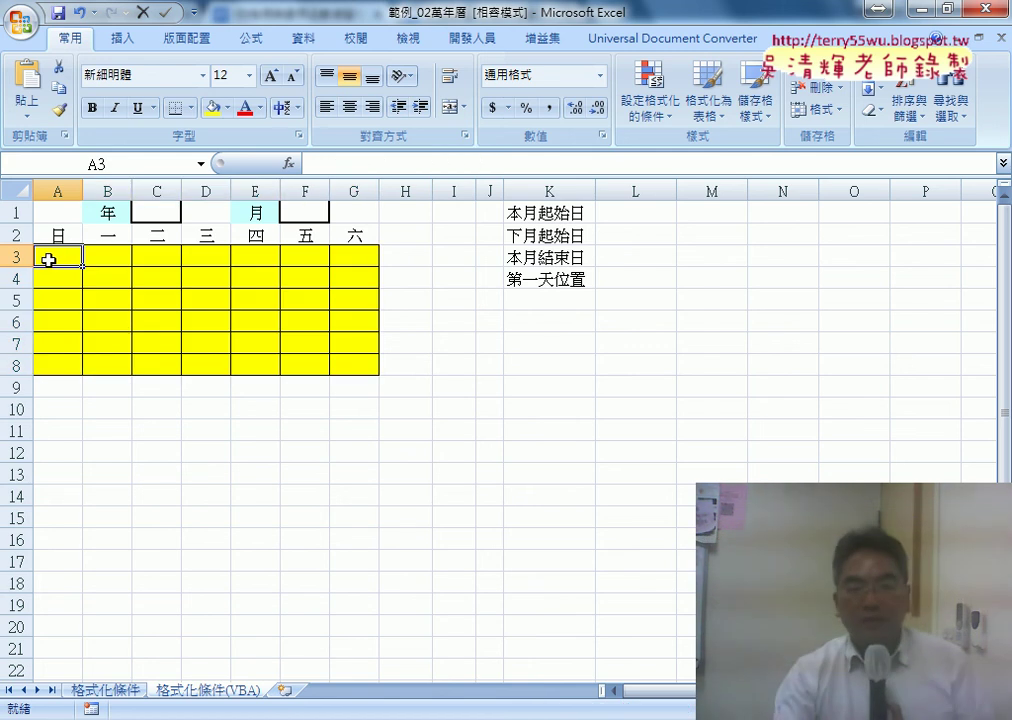
click(288, 163)
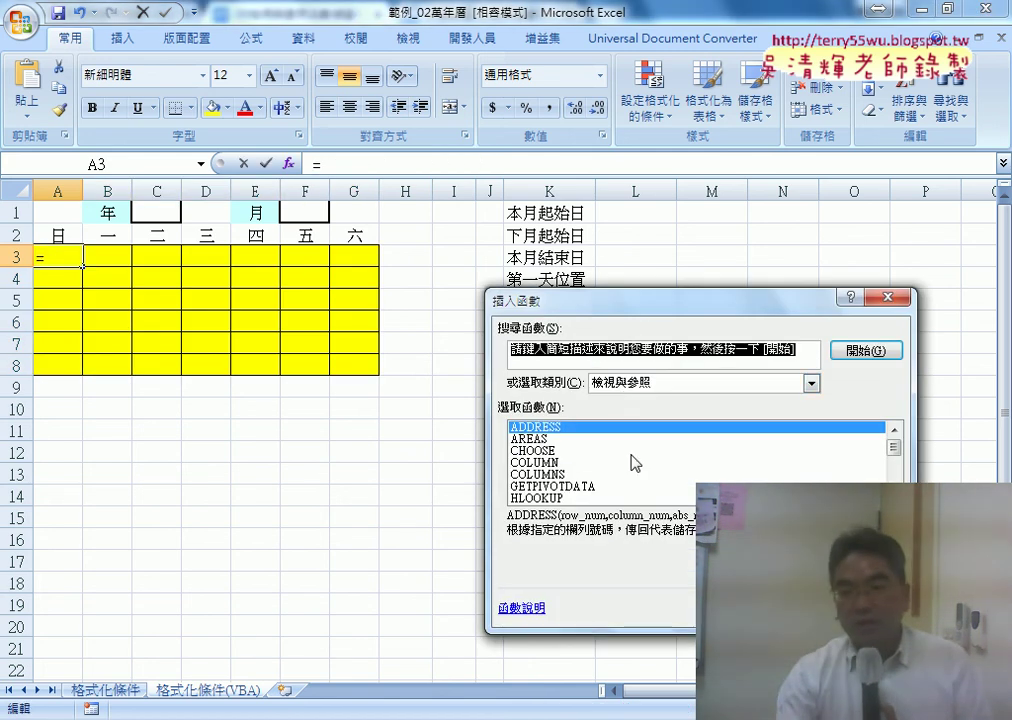
Enter =COLUMN() in A3 from the recently used functions and fill it across A3:G8
mouse_move(893, 457)
mouse_down()
mouse_move(895, 473)
mouse_move(861, 459)
mouse_up()
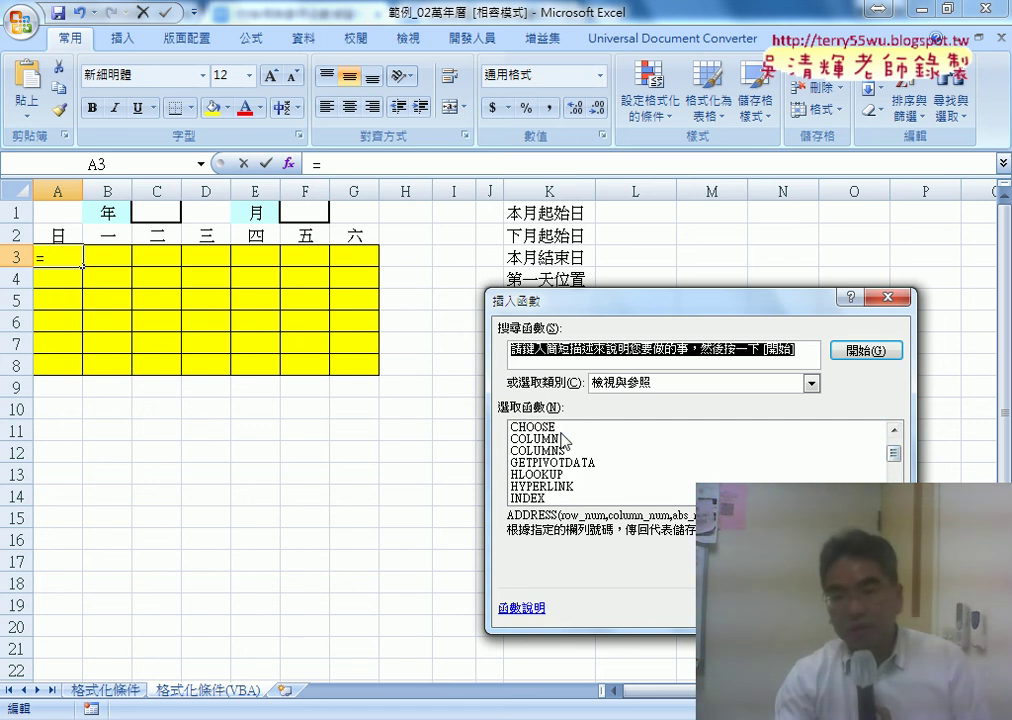
double_click(650, 426)
key(Escape)
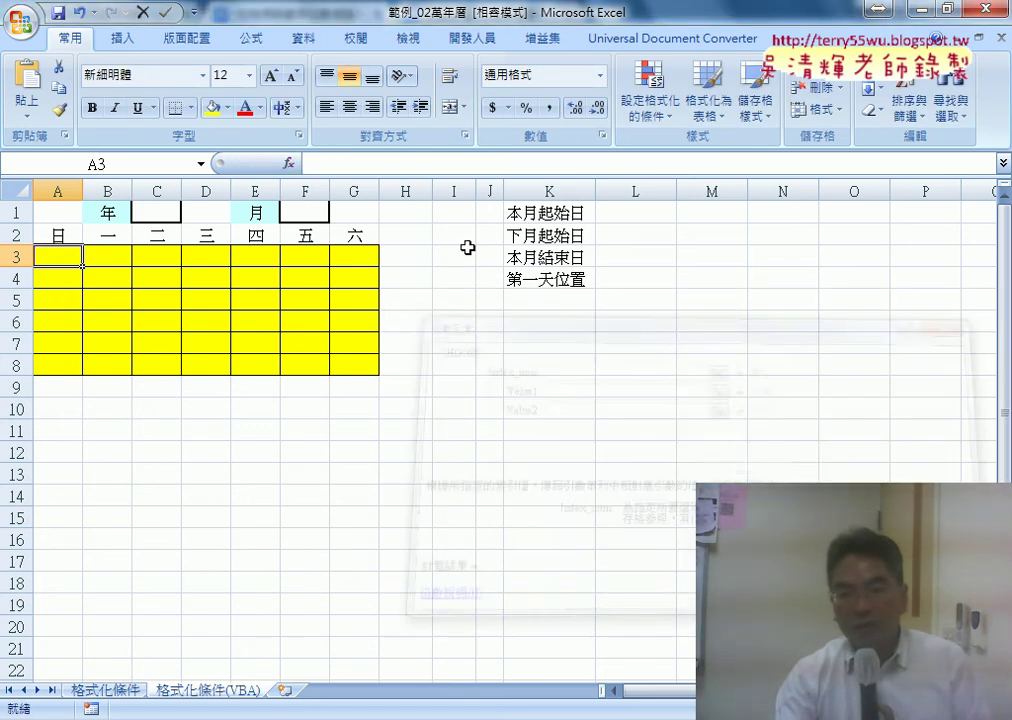
click(289, 163)
click(658, 382)
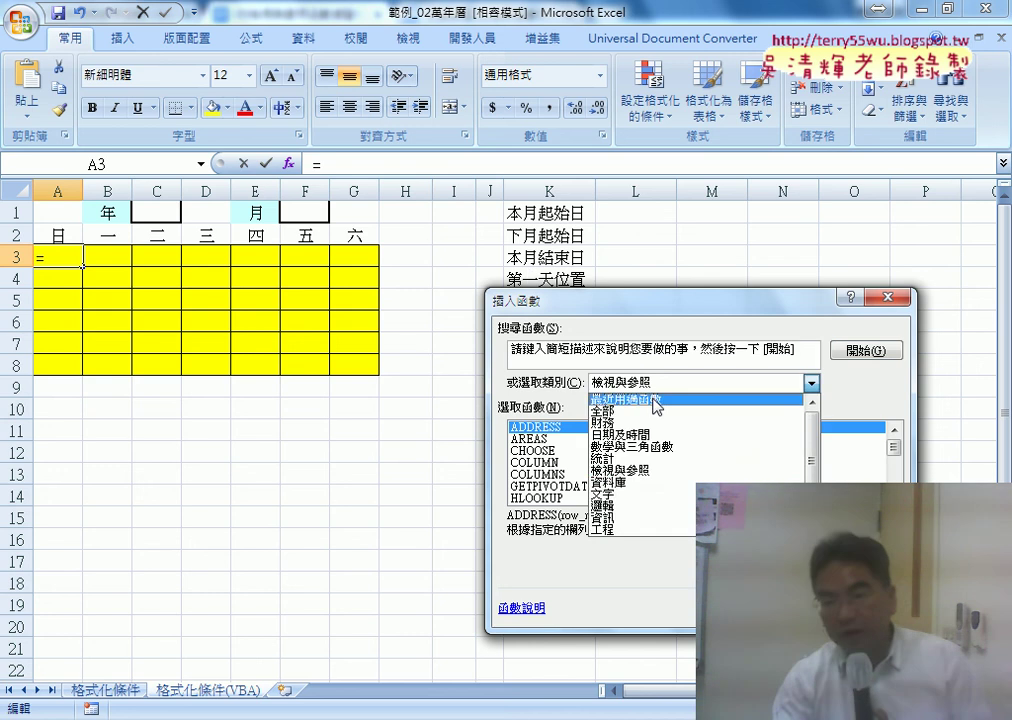
click(600, 399)
double_click(549, 459)
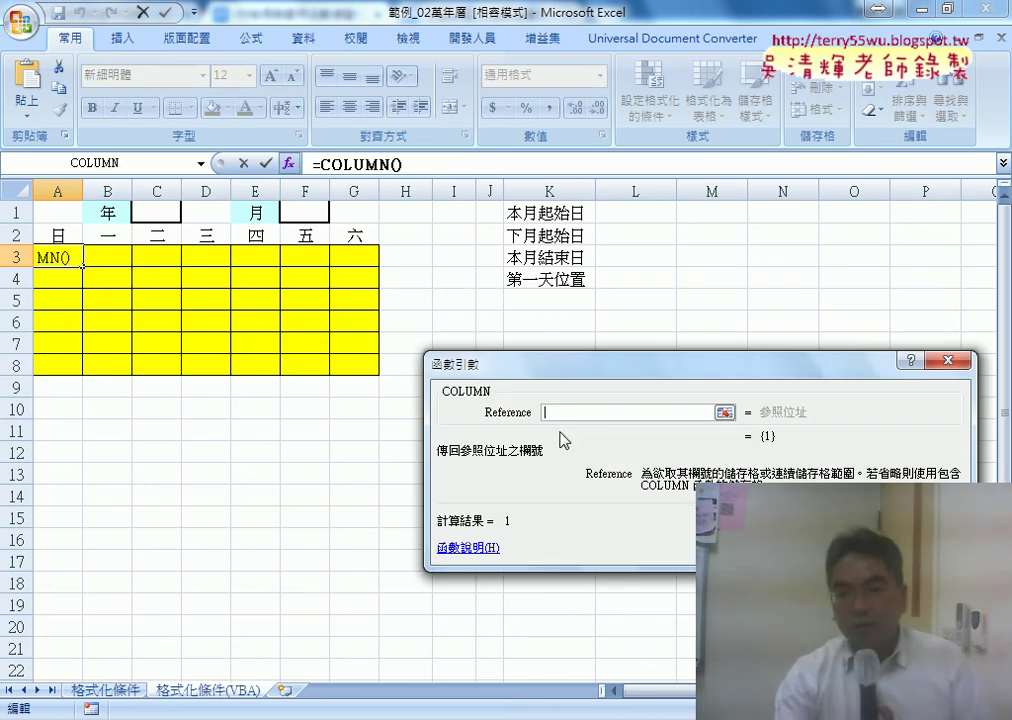
key(Return)
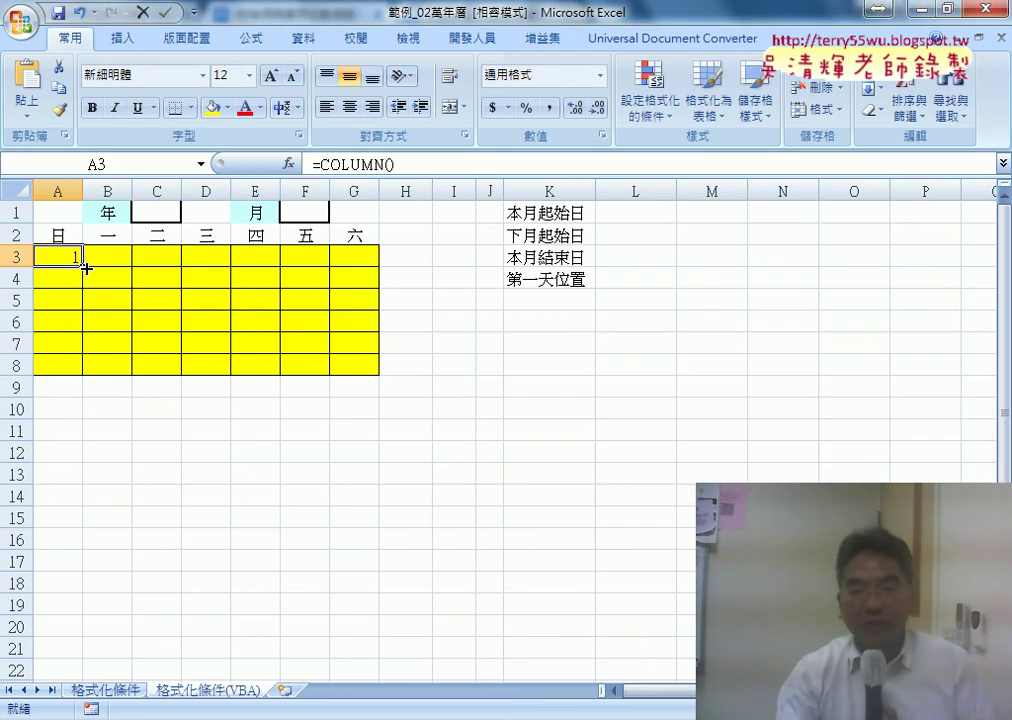
mouse_move(86, 268)
mouse_down()
mouse_move(376, 268)
mouse_move(379, 372)
mouse_up()
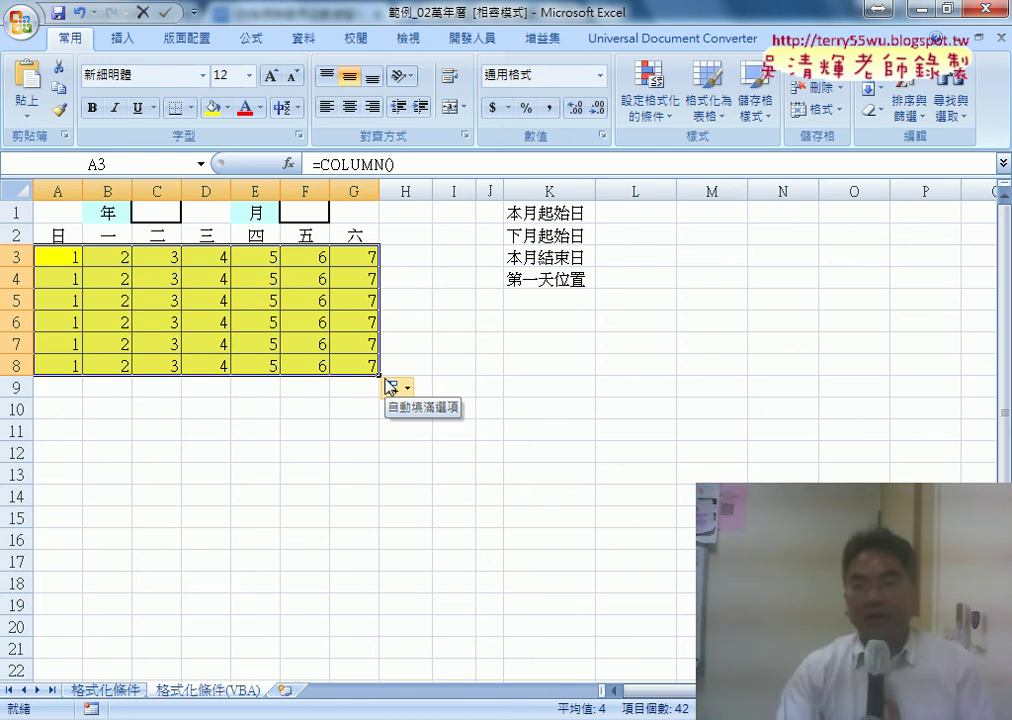
click(56, 256)
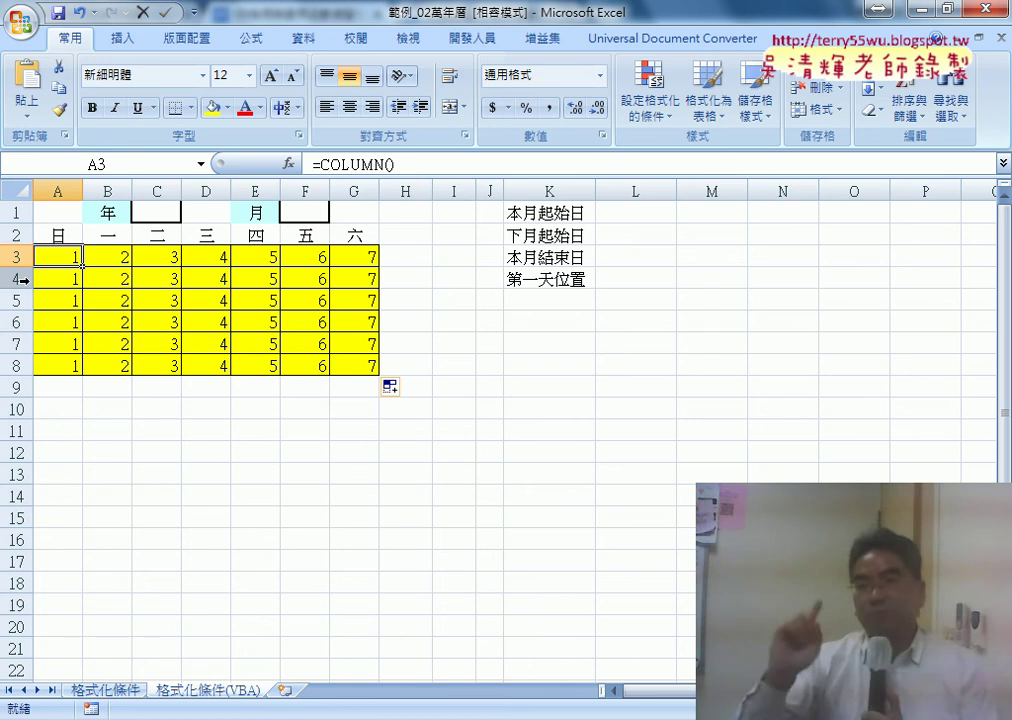
click(20, 279)
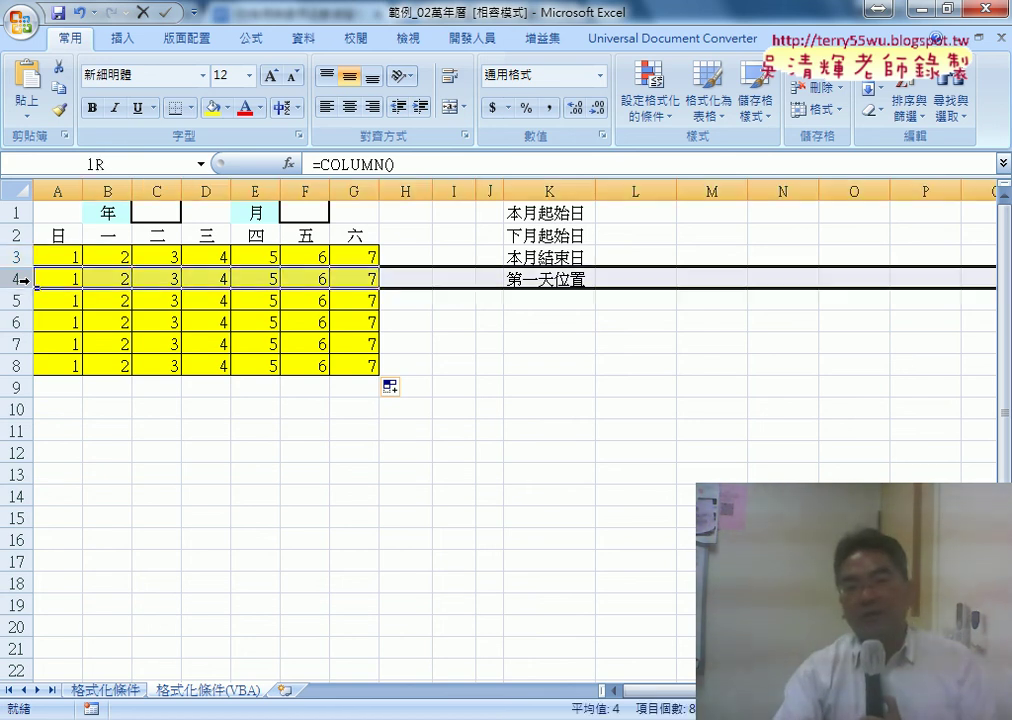
click(20, 300)
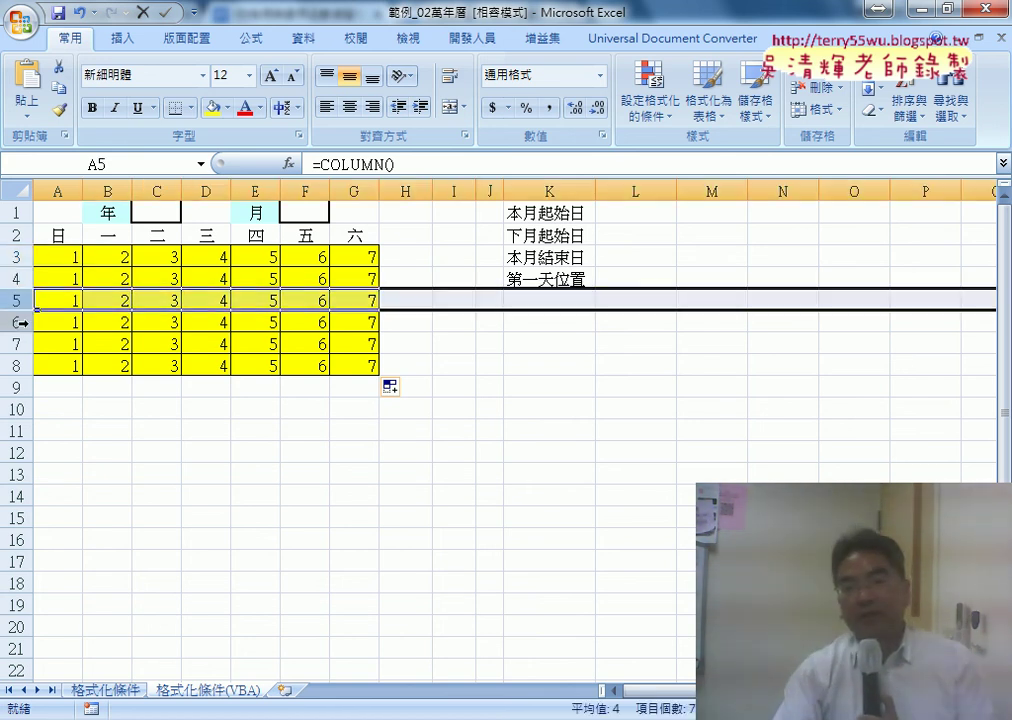
click(20, 322)
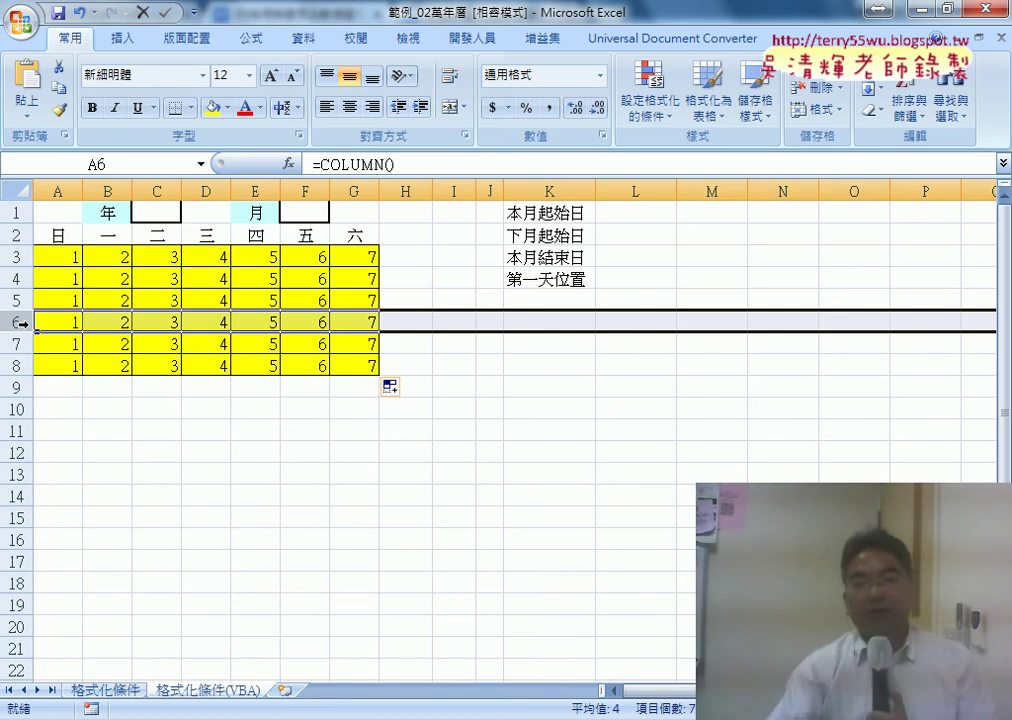
Edit A3's formula in the formula bar to =COLUMN()+(row()-3)*7
click(66, 259)
click(416, 161)
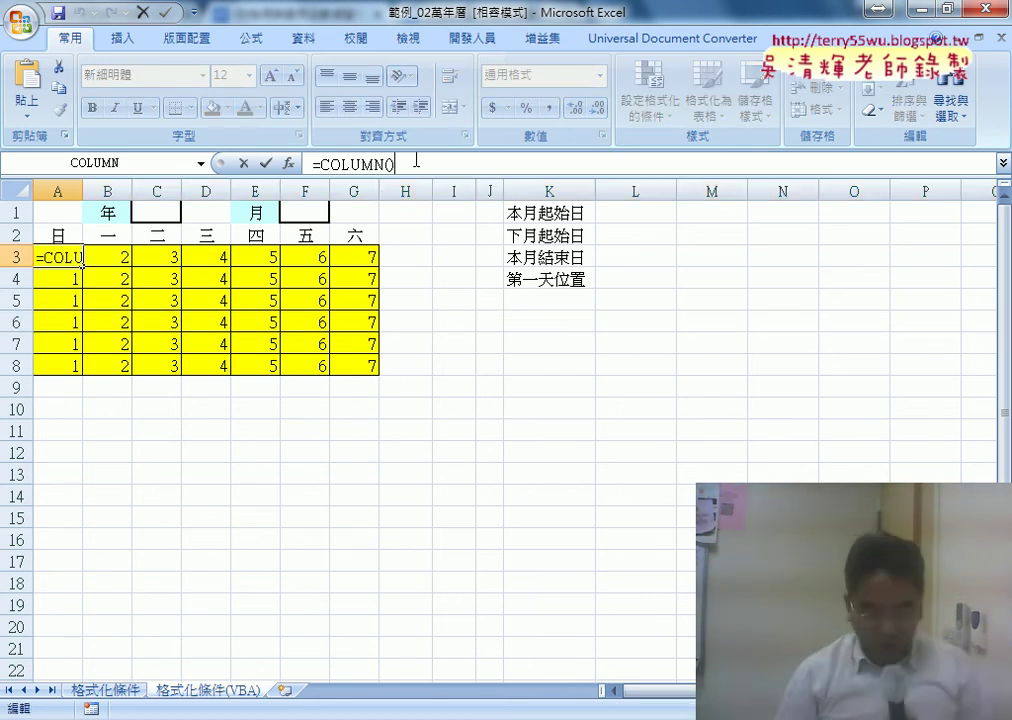
text(+)
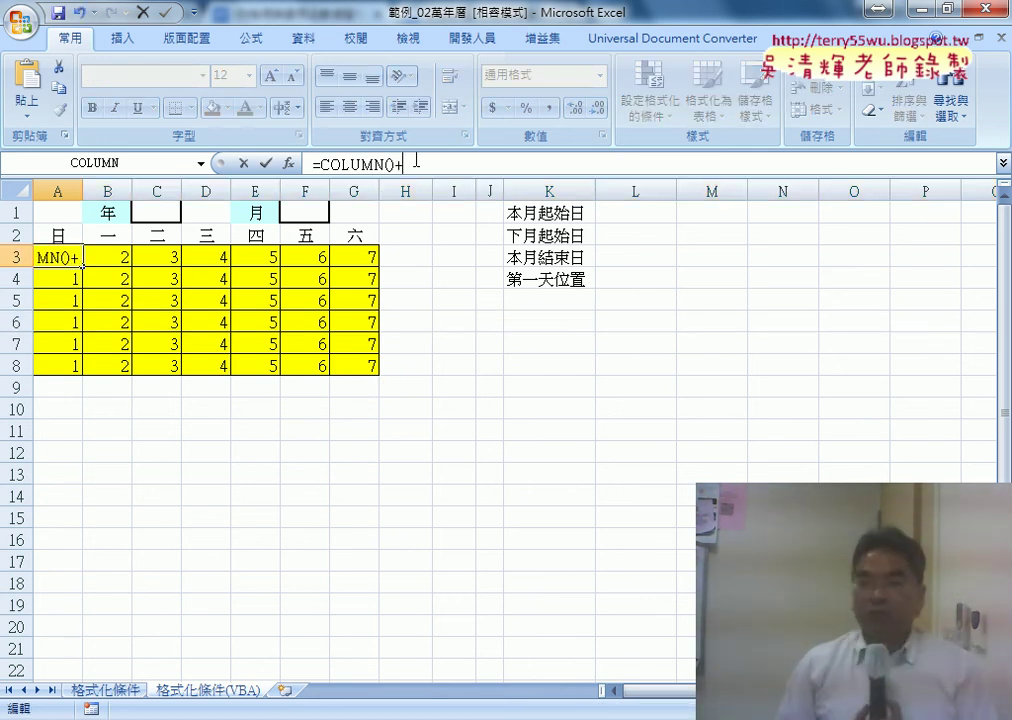
text(7)
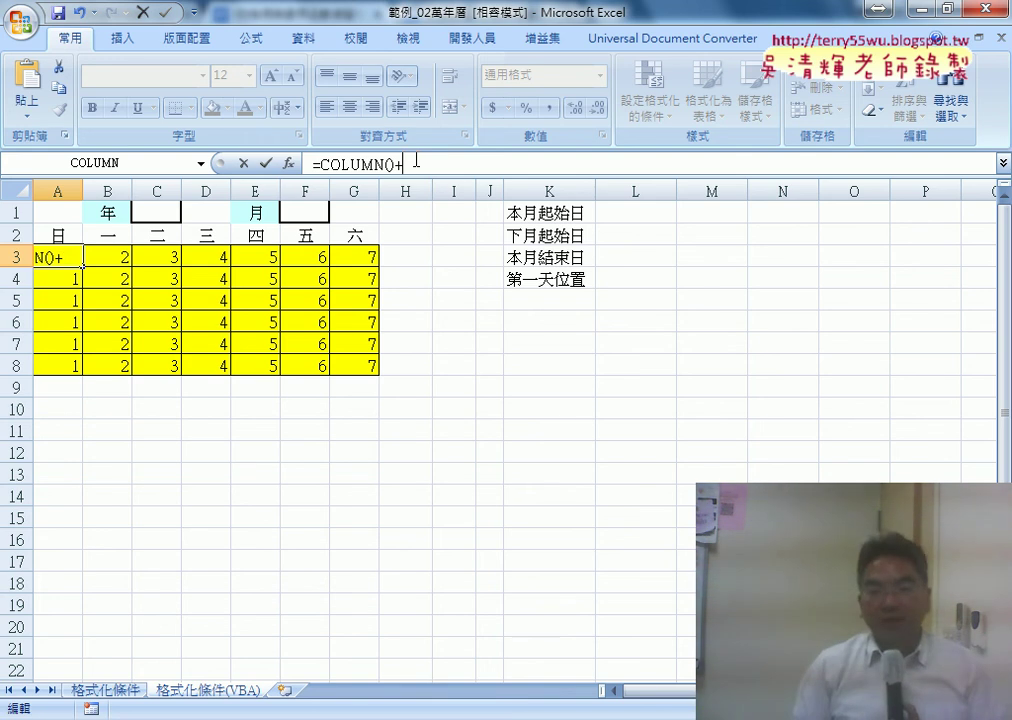
text(ro)
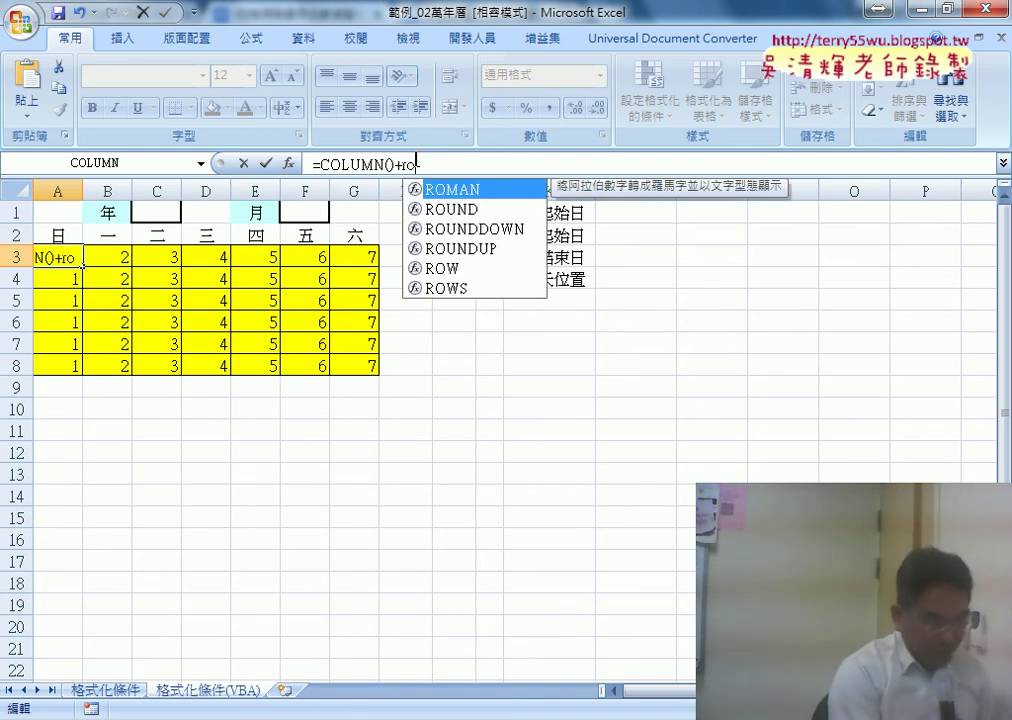
text(w())
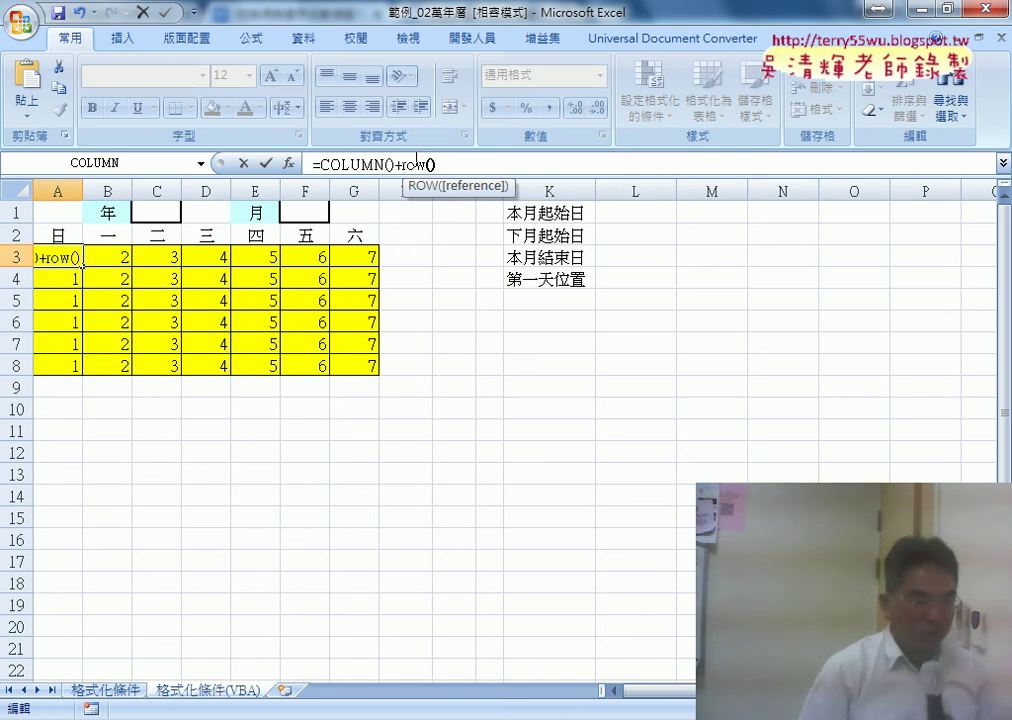
key(Right)
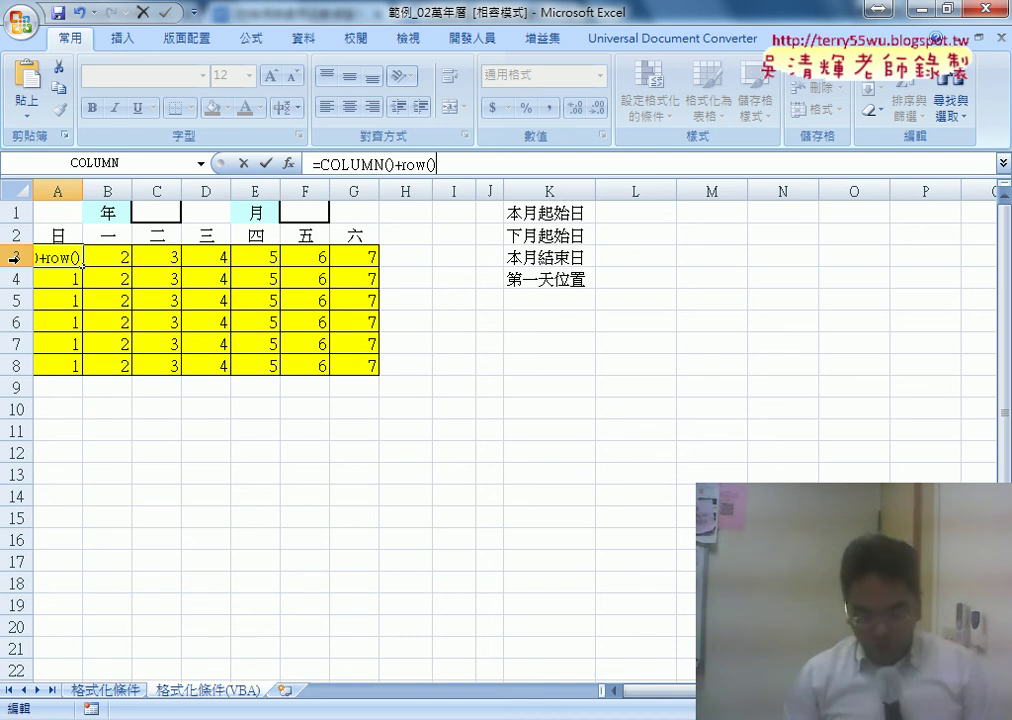
text(-3)
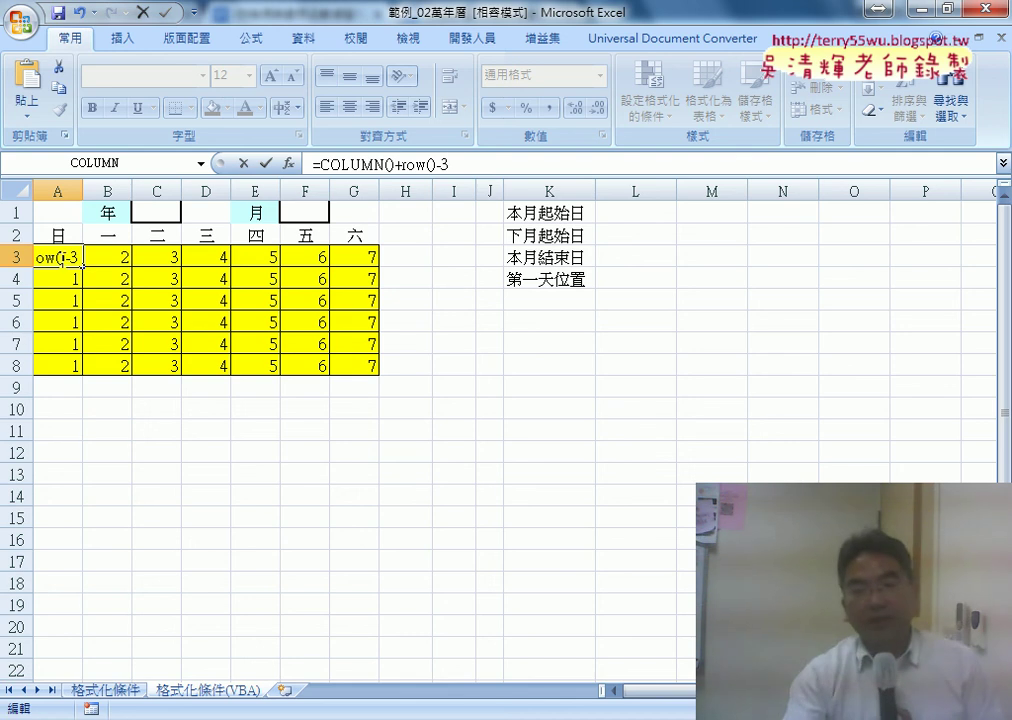
click(404, 165)
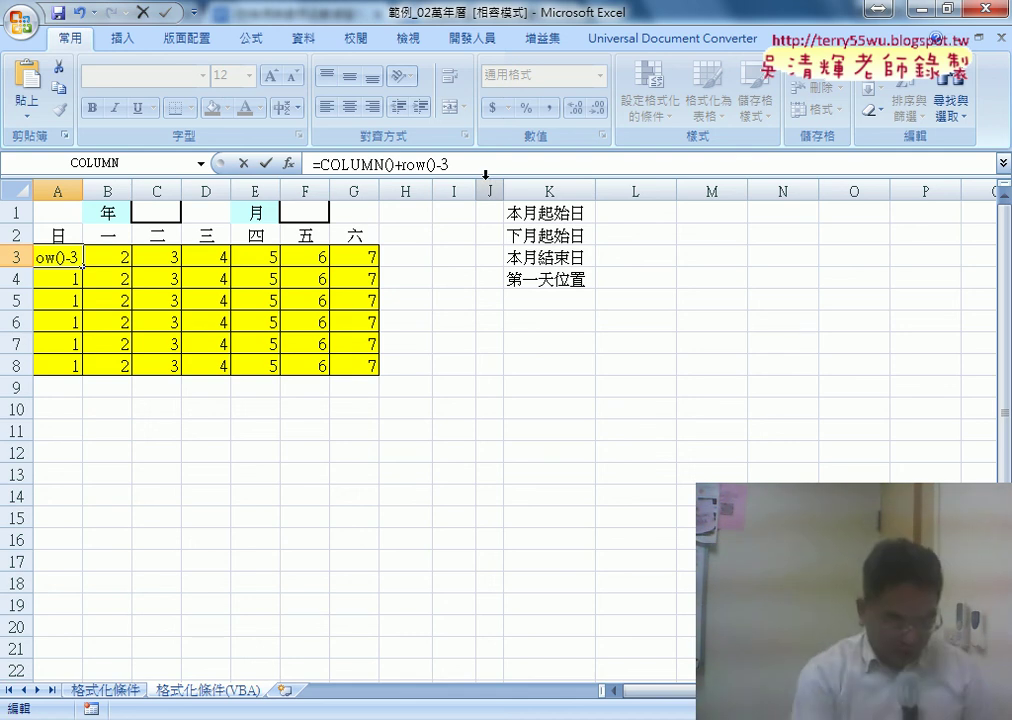
text(()
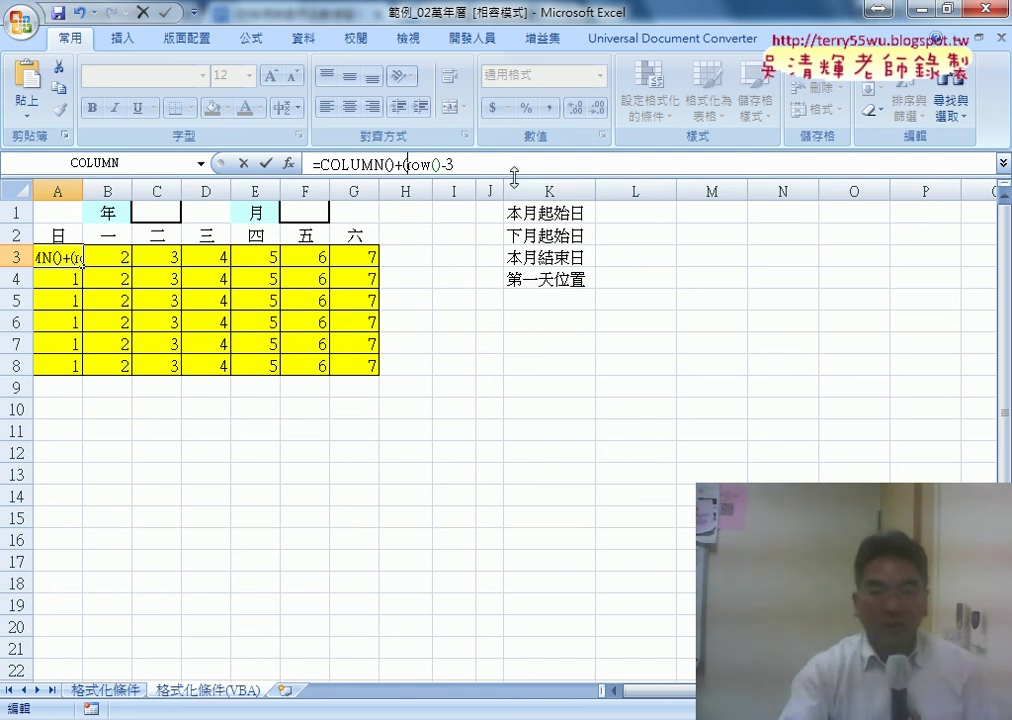
click(501, 164)
text()*)
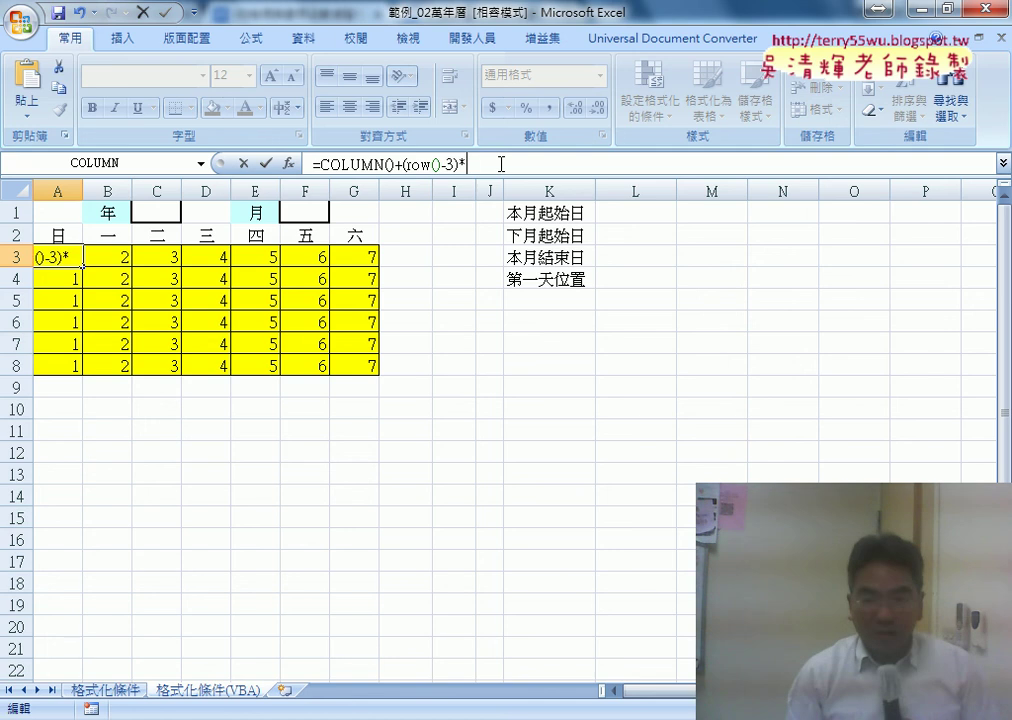
text(7)
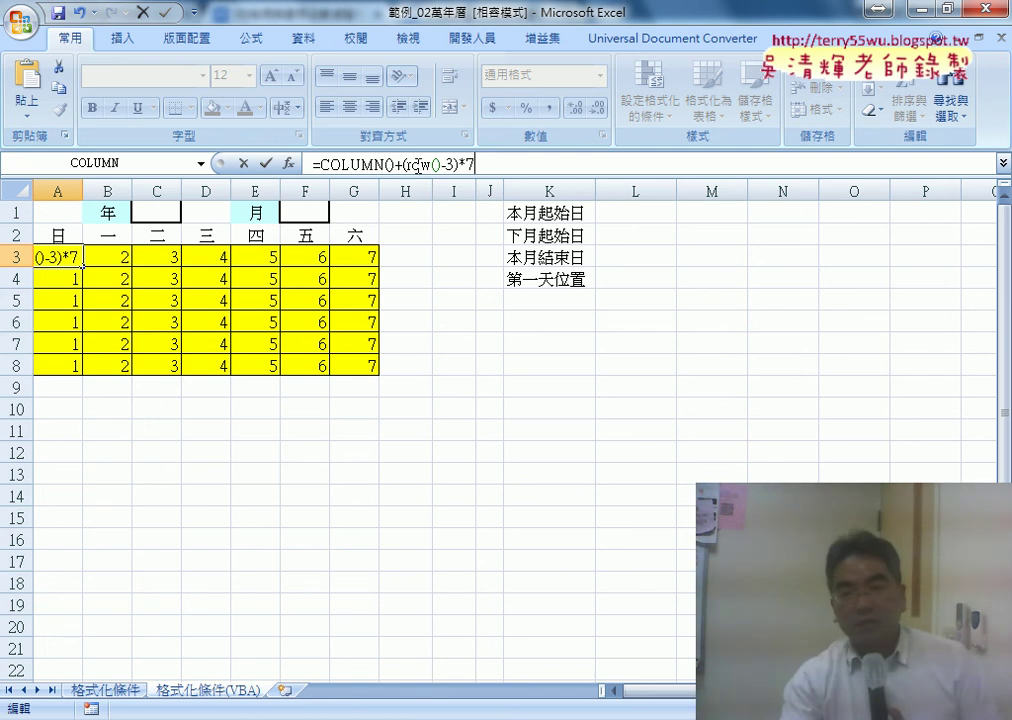
Commit A3's =COLUMN()+(ROW()-3)*7 formula and fill it across A3:G8 to count 1–42
drag(474, 164, 404, 164)
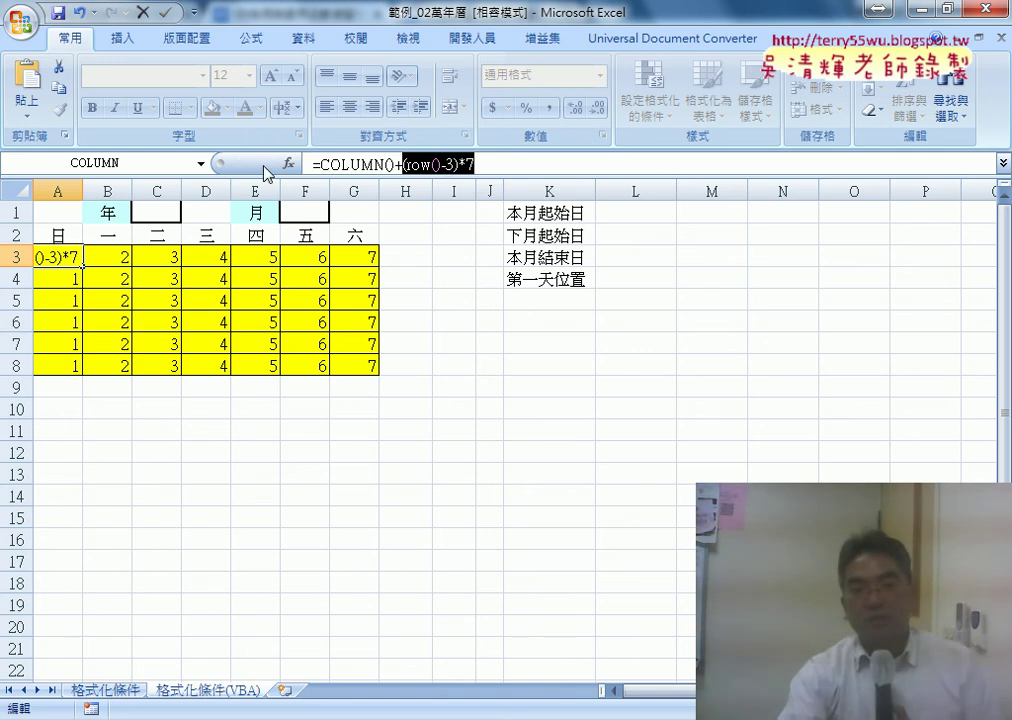
click(266, 166)
mouse_move(82, 267)
mouse_down()
mouse_move(381, 264)
mouse_move(389, 373)
mouse_up()
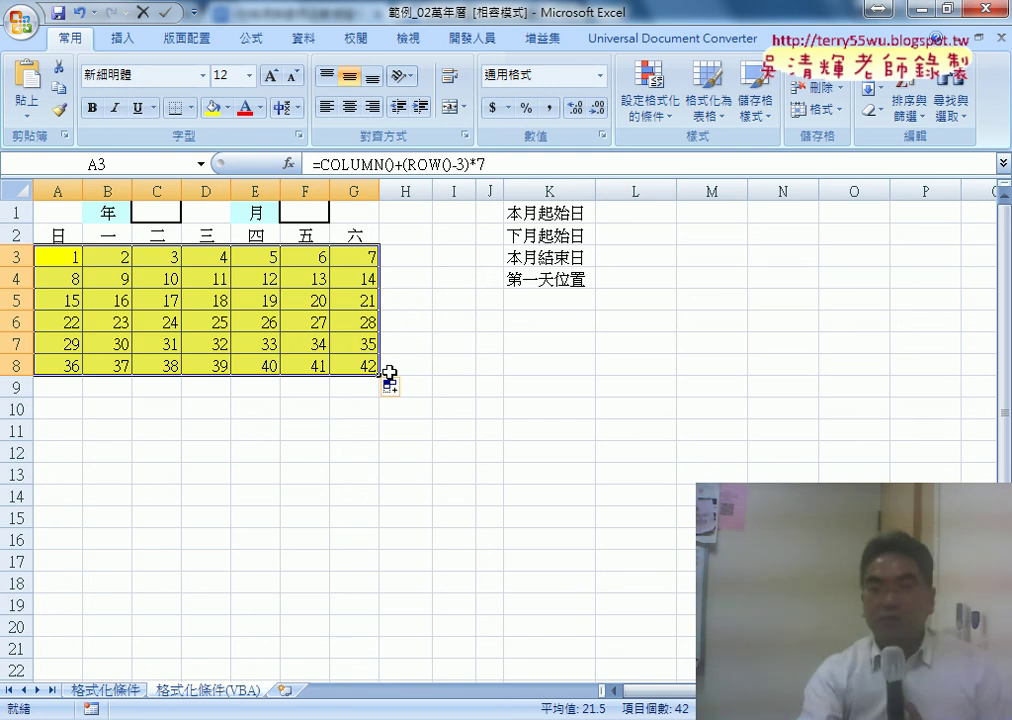
click(349, 165)
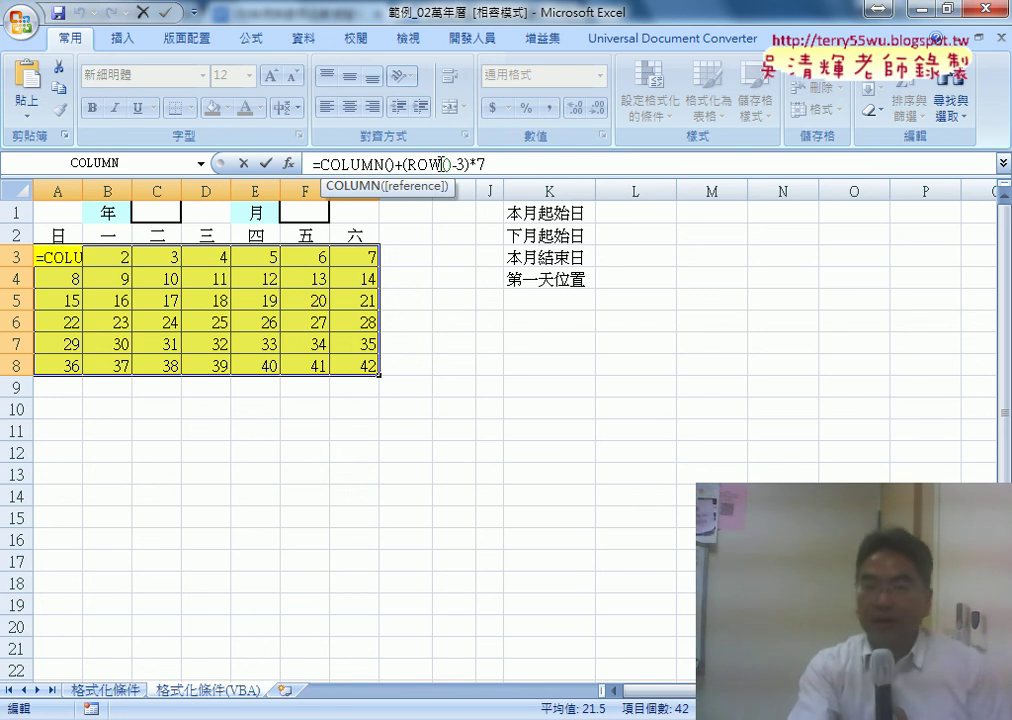
click(443, 163)
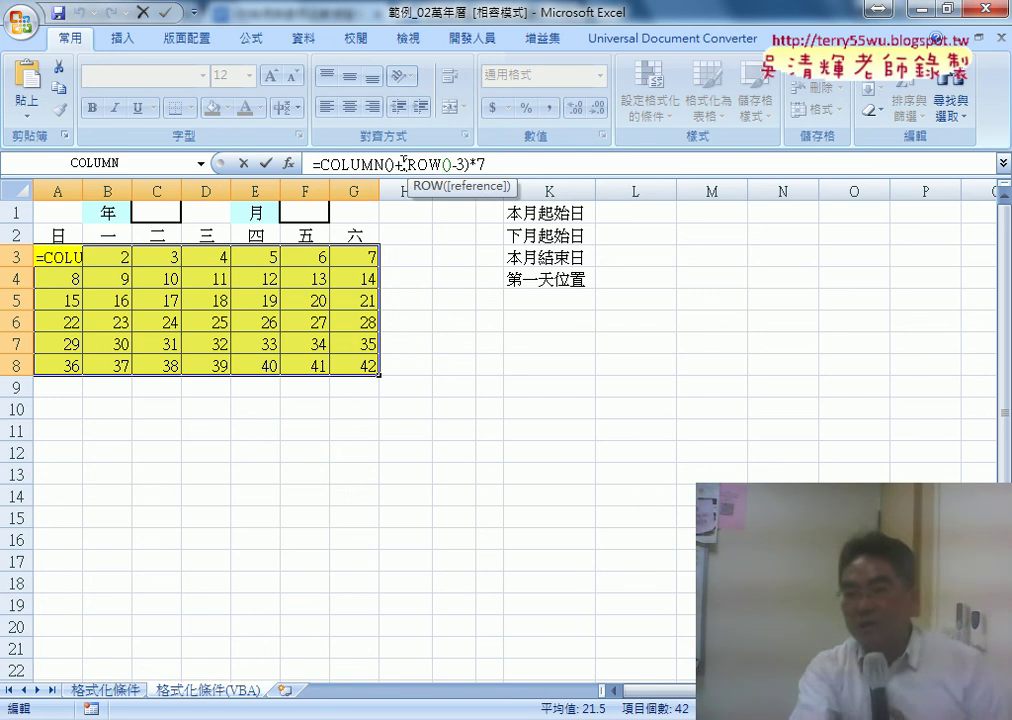
drag(403, 163, 526, 166)
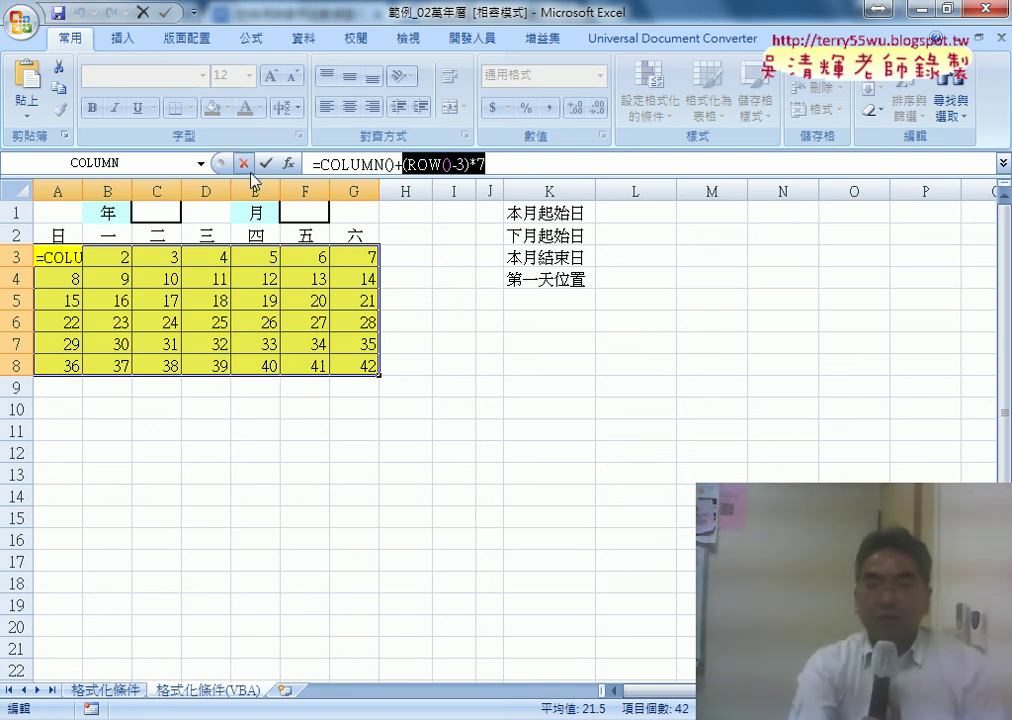
key(ctrl+Return)
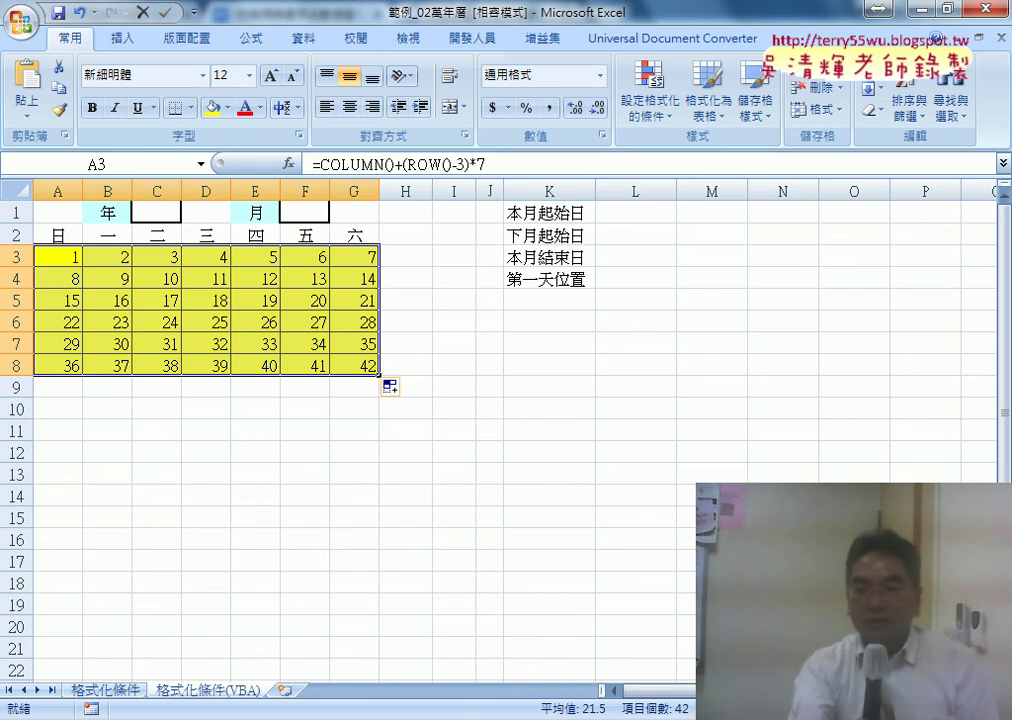
In the Google Docs reference, highlight the answer formula under the 1–42 table
click(458, 650)
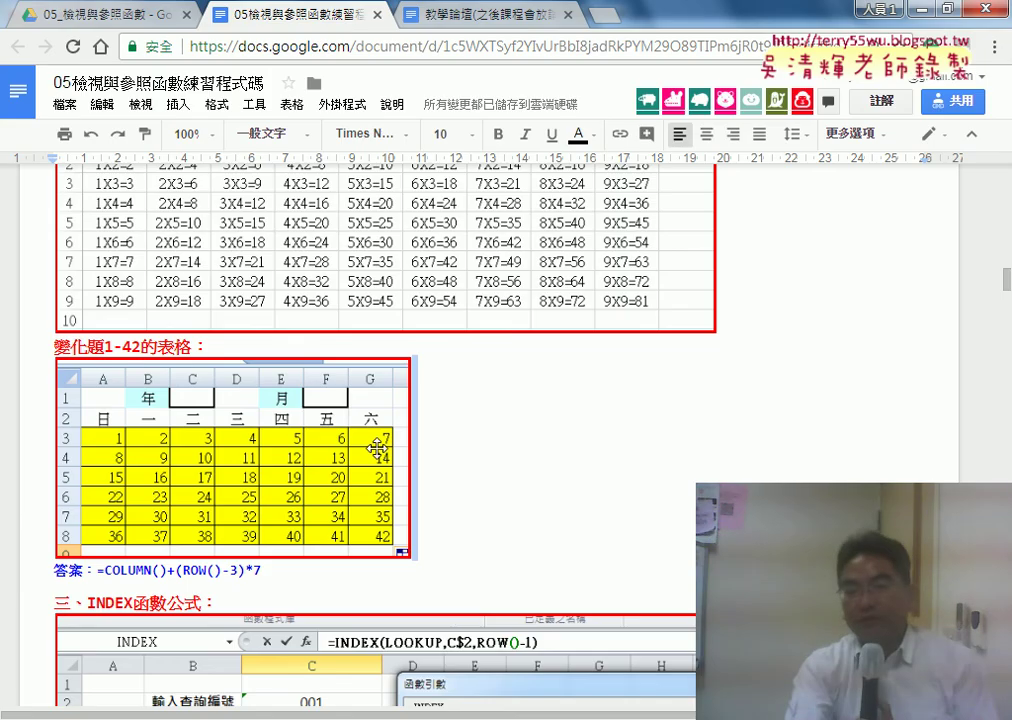
scroll(329, 331, up, 3)
scroll(329, 325, up, 2)
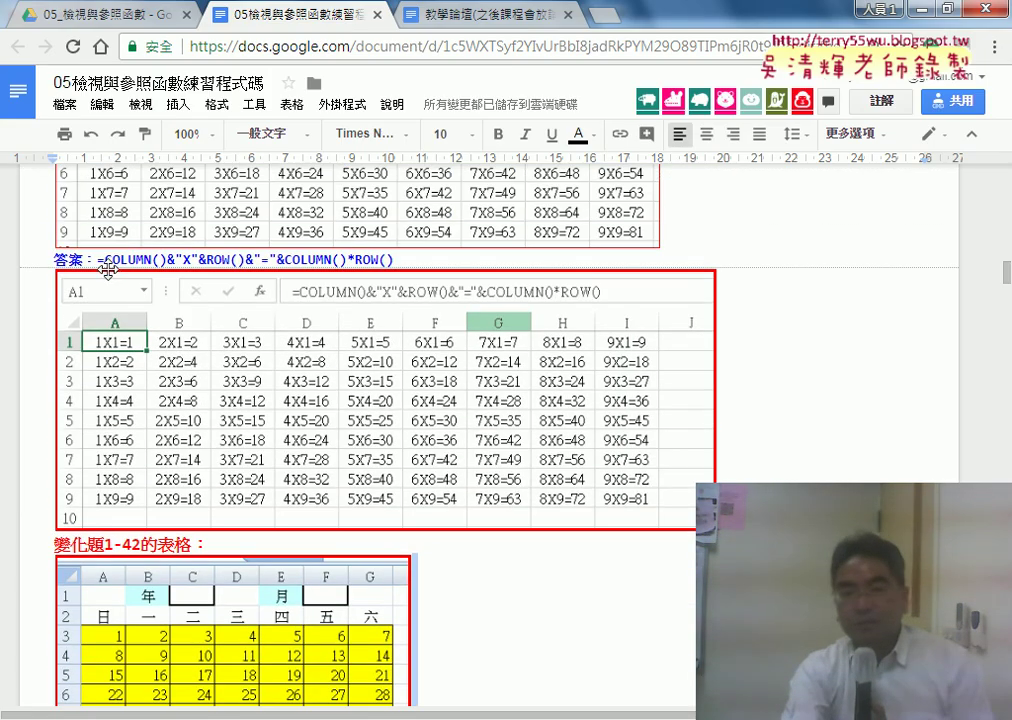
drag(103, 260, 395, 260)
scroll(427, 471, down, 1)
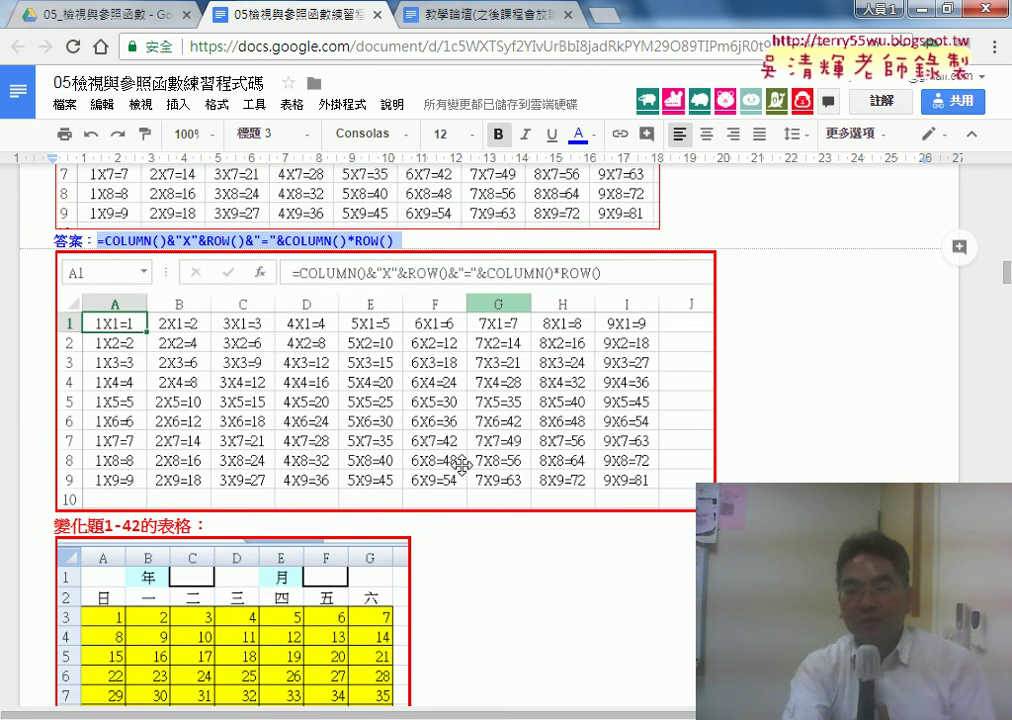
scroll(427, 471, down, 6)
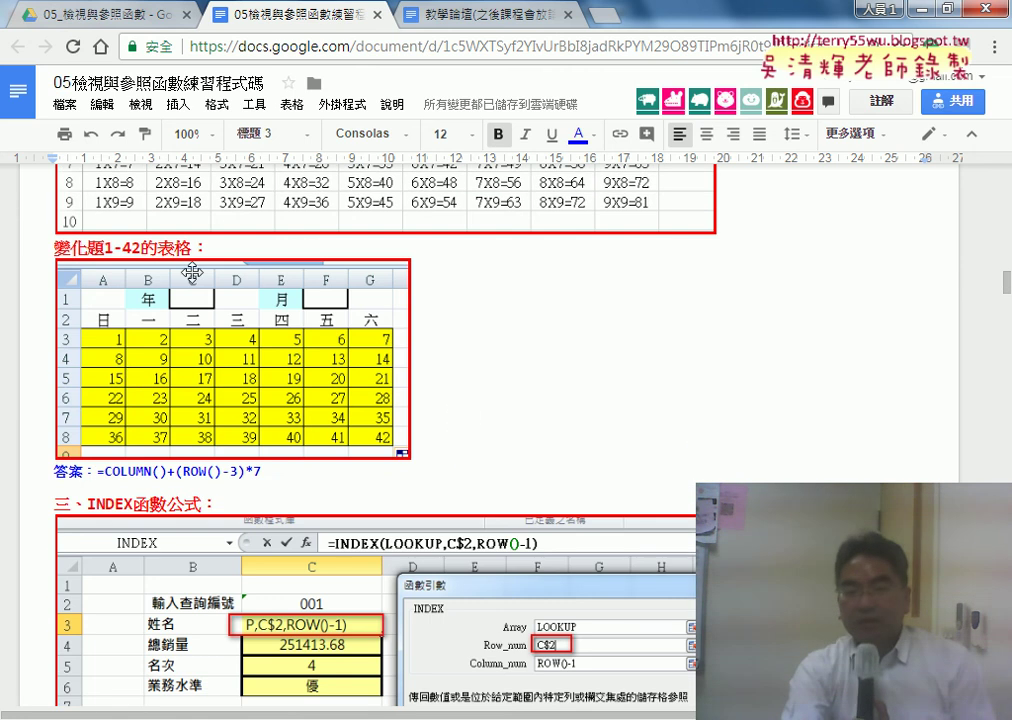
drag(98, 470, 286, 476)
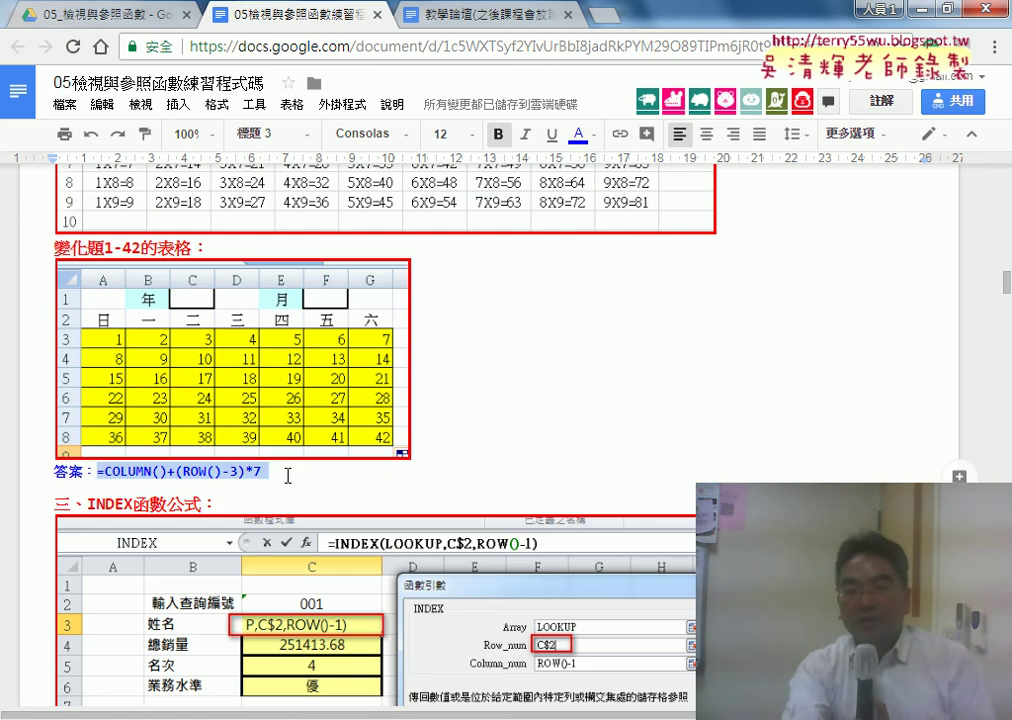
Scroll down and select the 三、INDEX函數公式 section heading
scroll(291, 476, down, 4)
scroll(289, 461, down, 3)
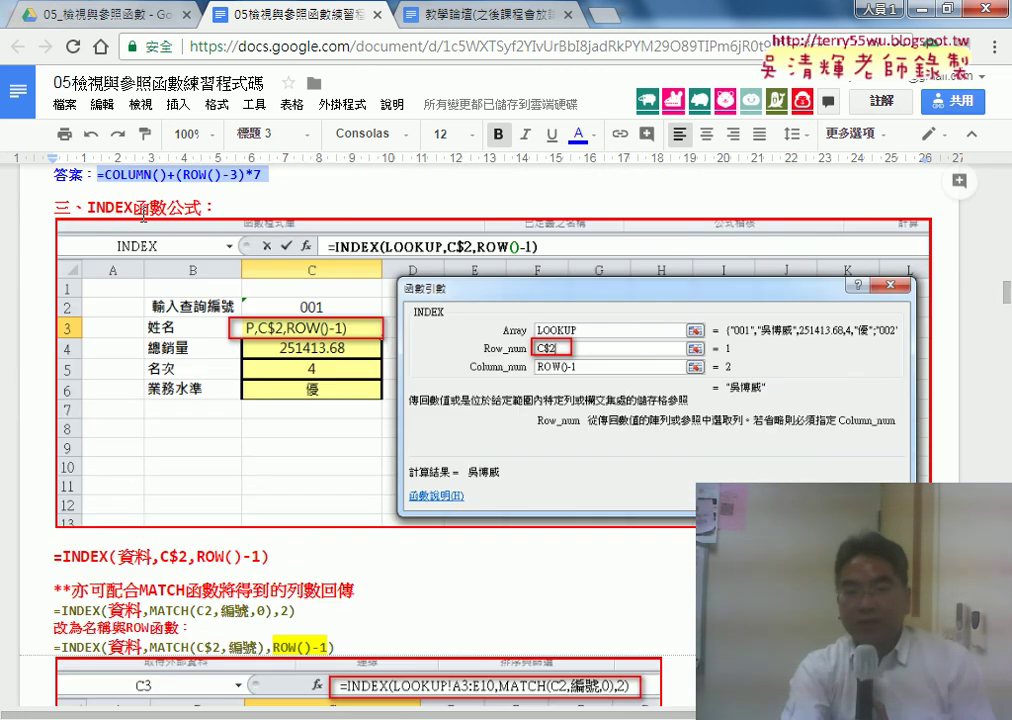
drag(88, 208, 209, 209)
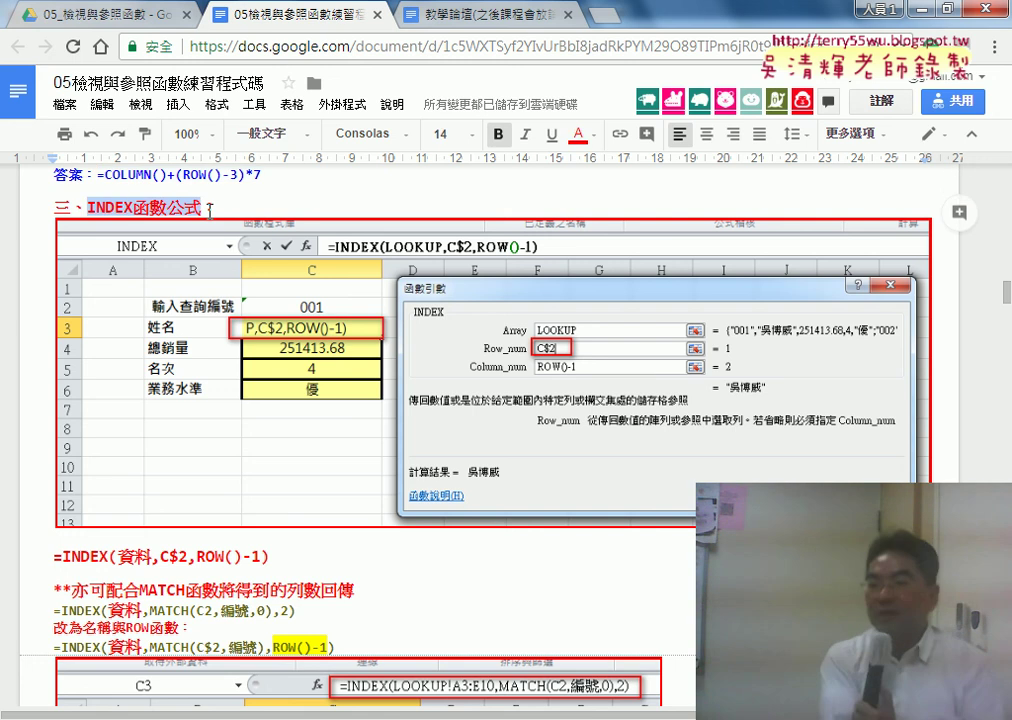